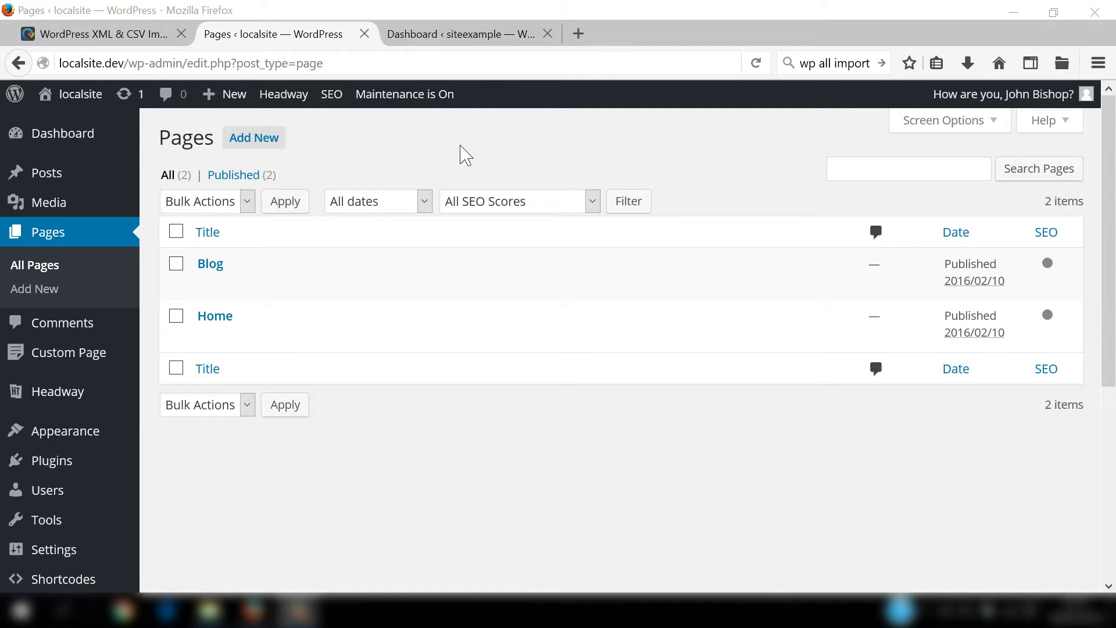
- Look over the WP All Import home page at wpallimport.com
click(136, 35)
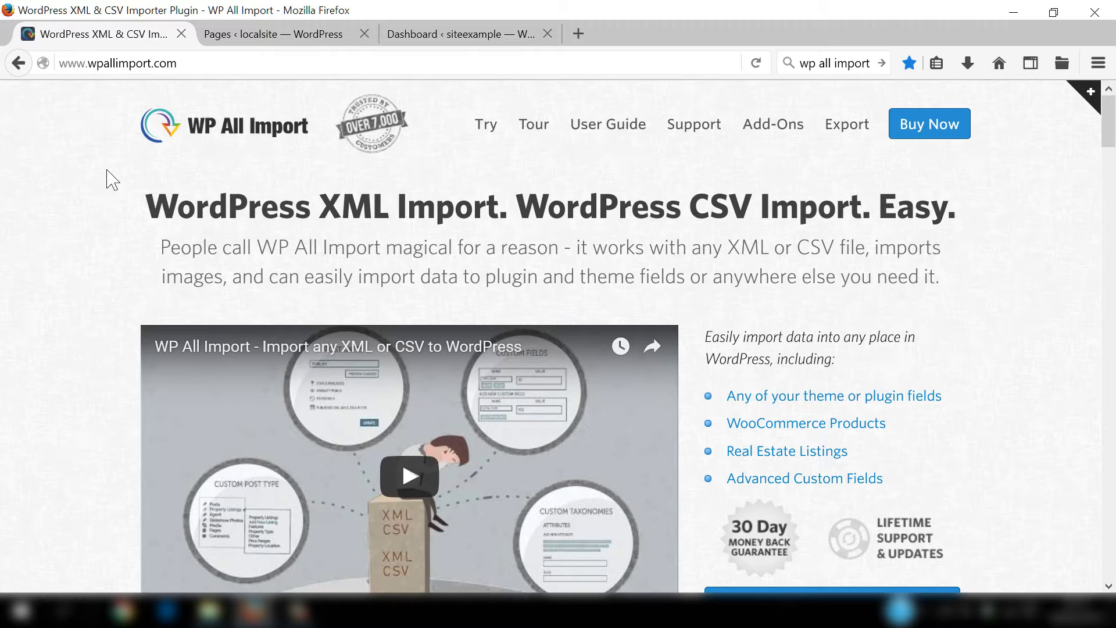
scroll(1110, 123, down, 1)
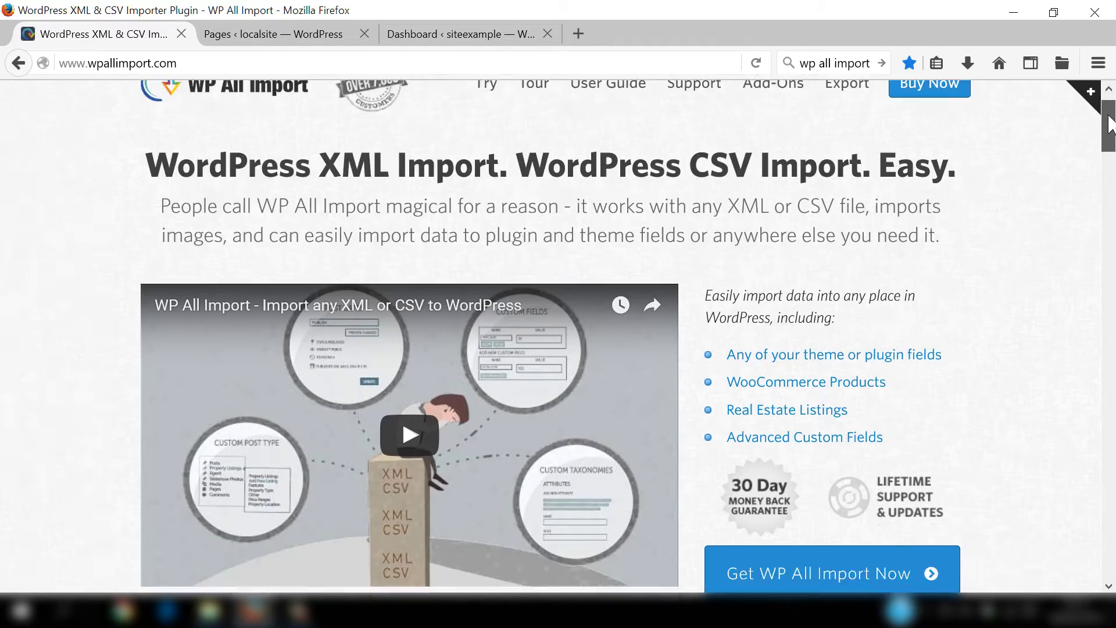
drag(1110, 123, 1110, 238)
scroll(218, 210, up, 15)
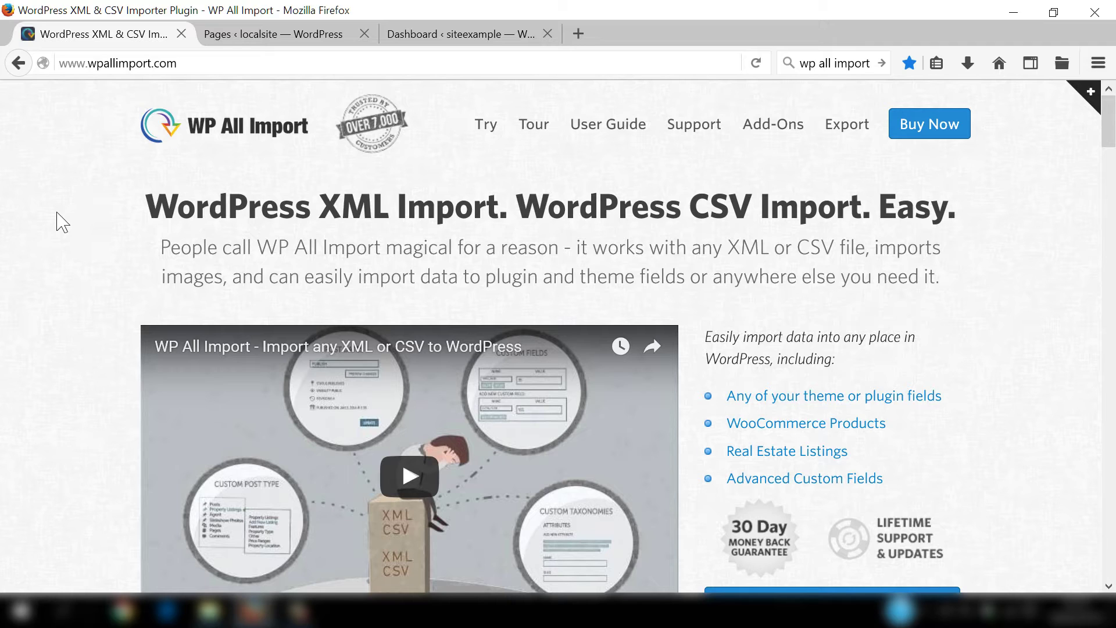
- Compare the localsite Pages list with the siteexample dashboard
click(260, 51)
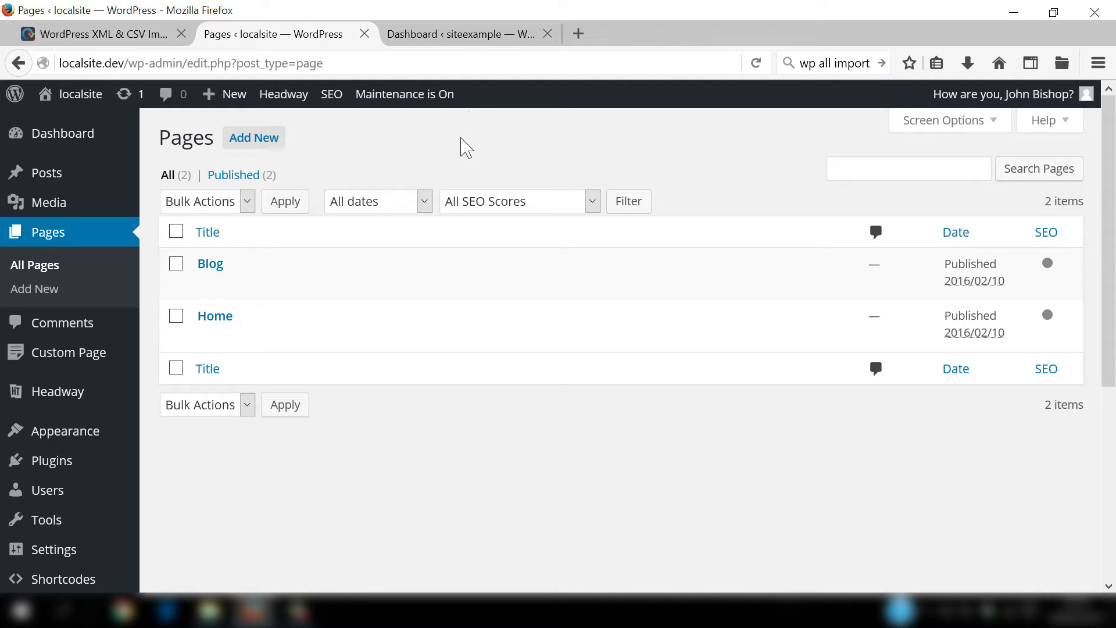
click(471, 35)
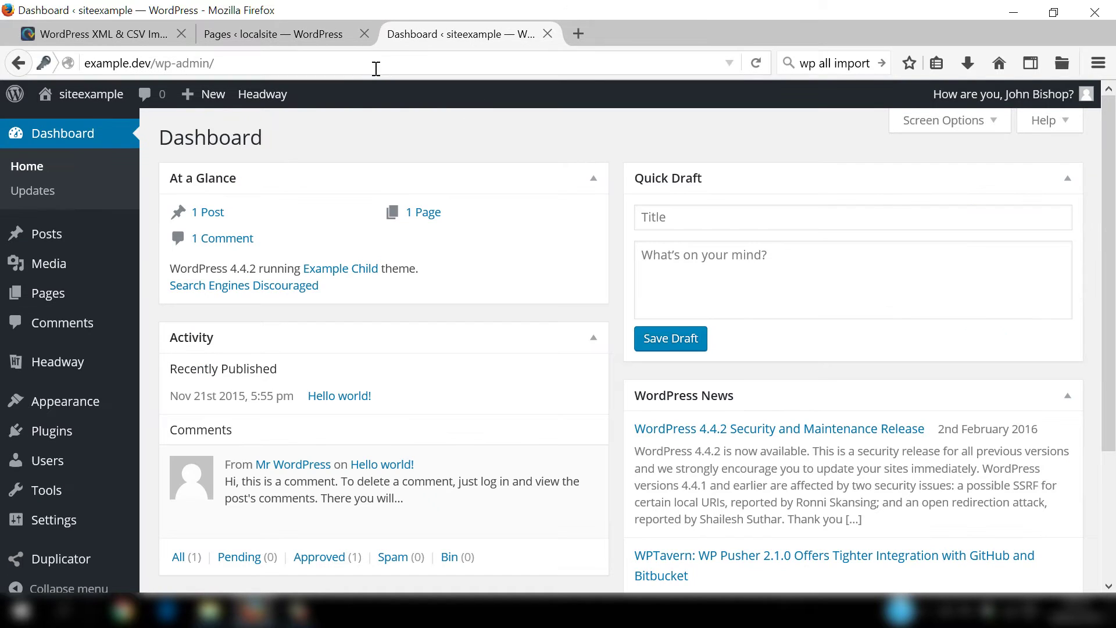
click(307, 45)
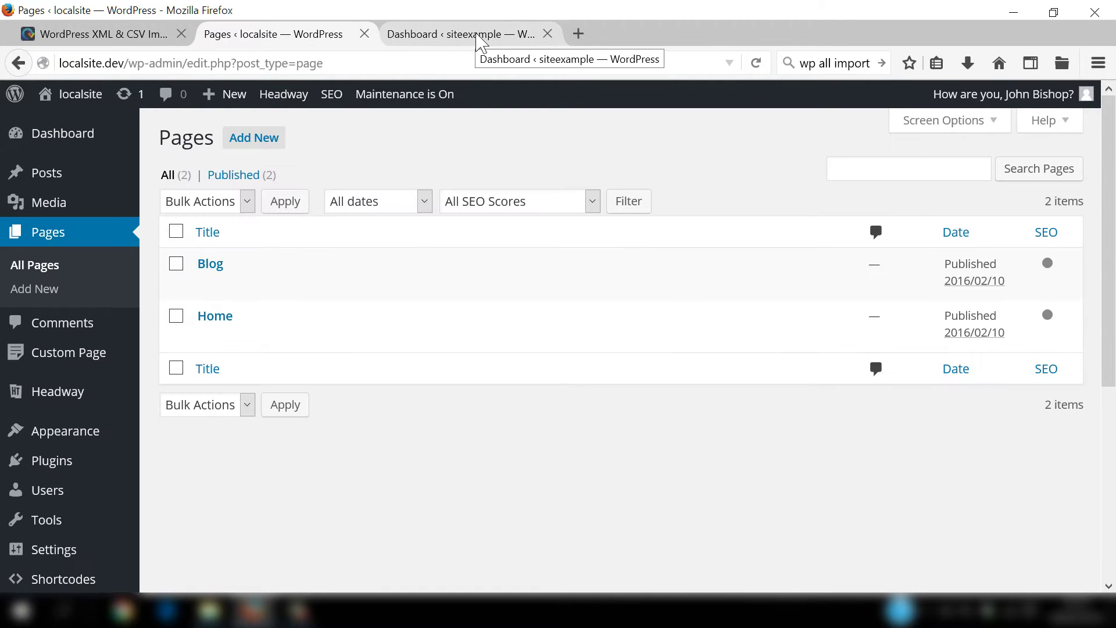
click(480, 39)
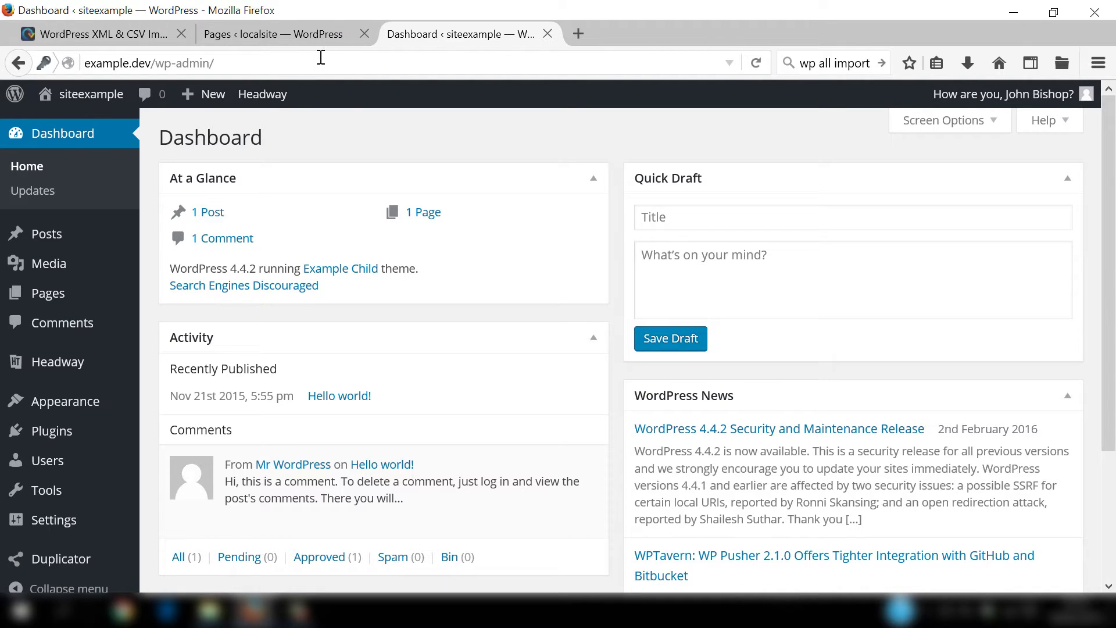
click(303, 35)
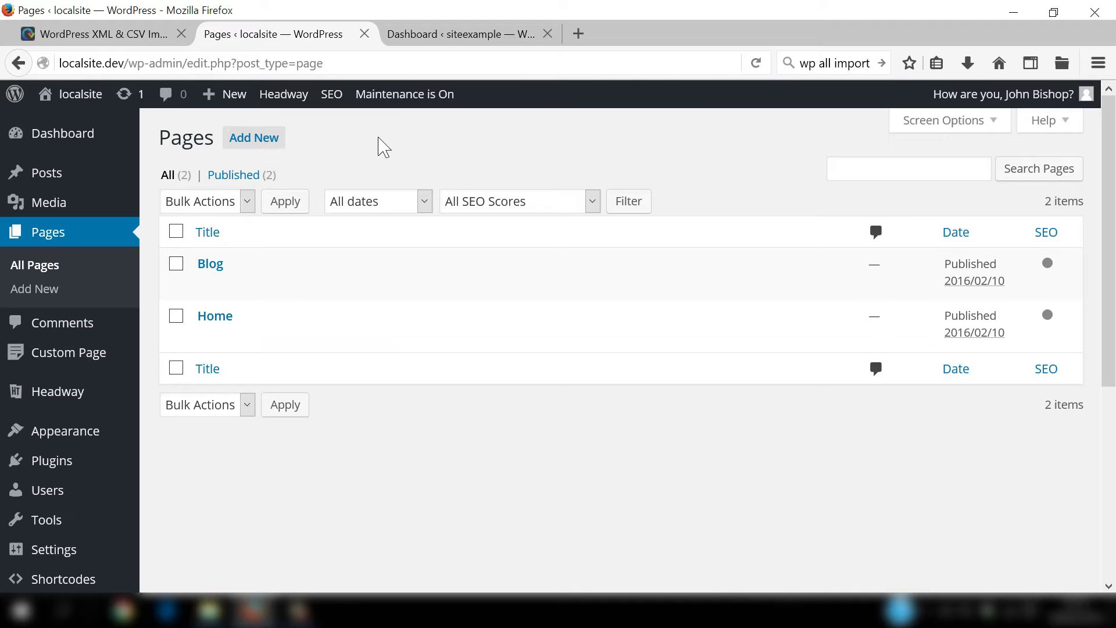
- Open the Import spreadsheet from the desktop and examine its header row of column names
click(1014, 14)
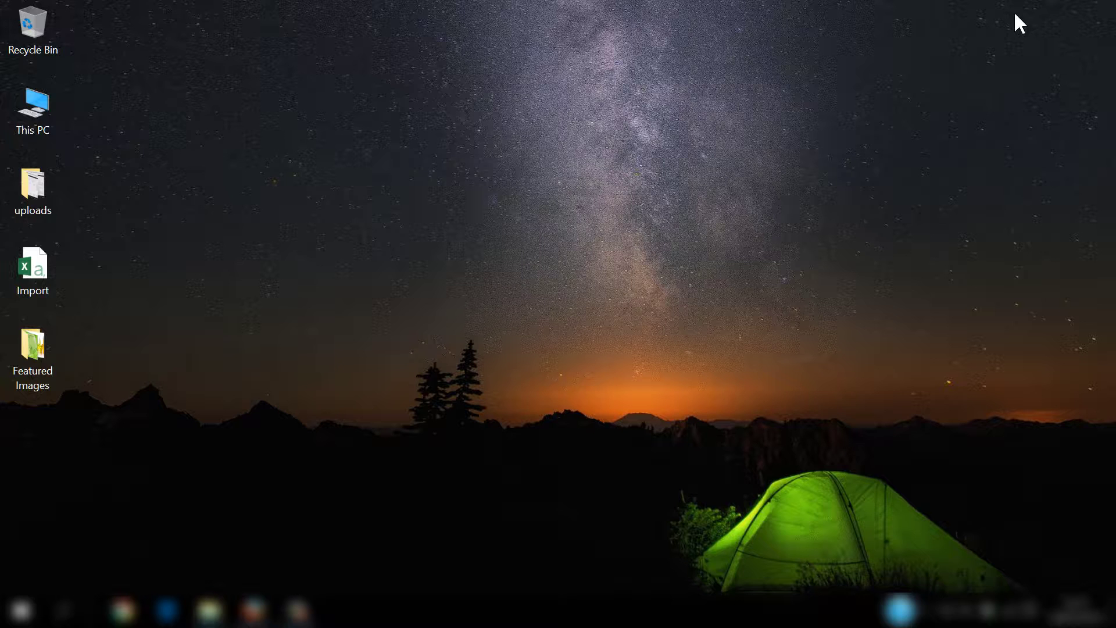
double_click(39, 277)
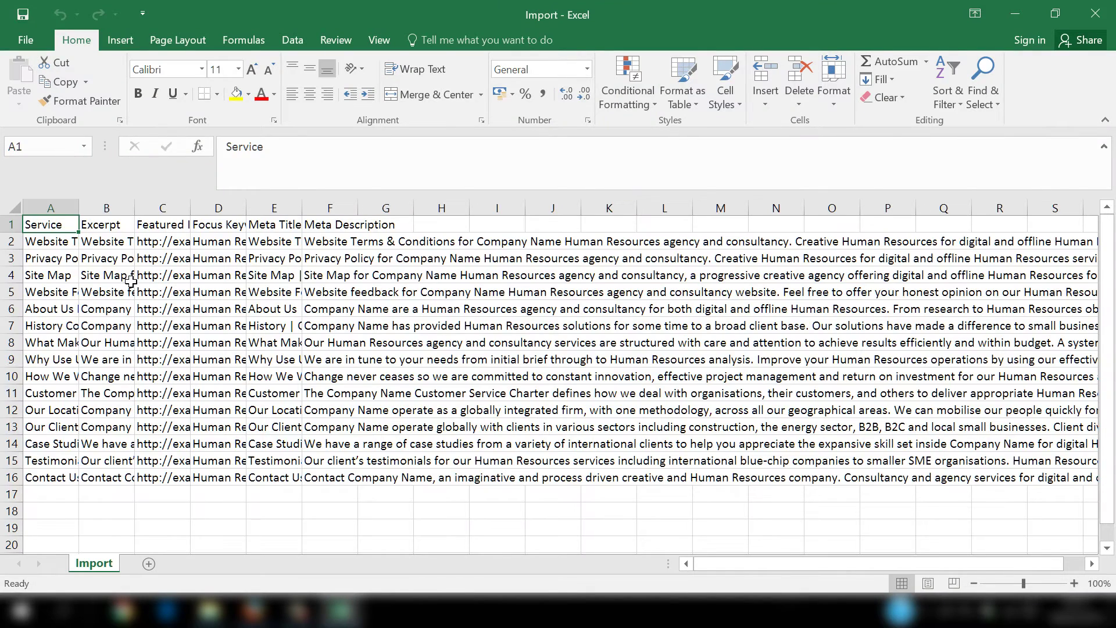
click(12, 223)
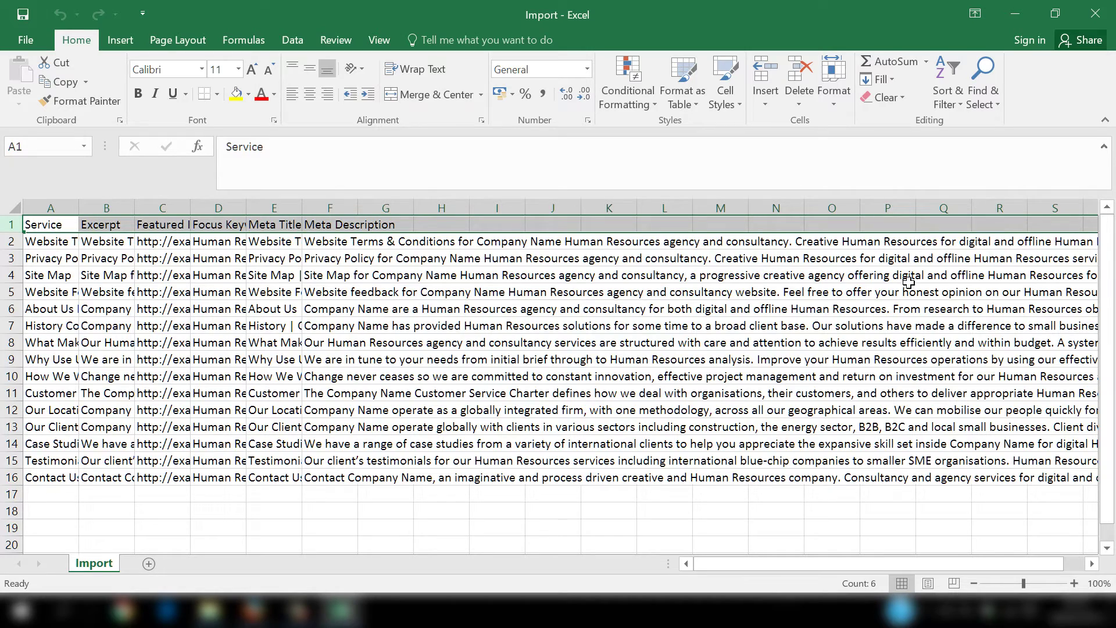
click(1015, 13)
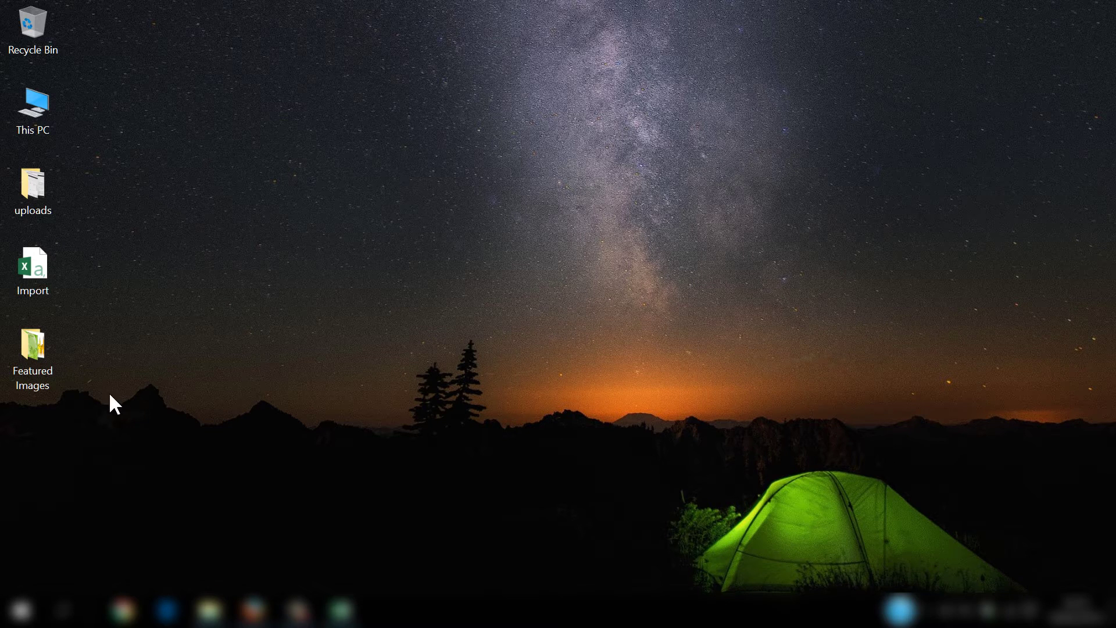
- Compare the pictures in the Featured Images folder with the URLs in the Import spreadsheet, widening its Featured Image column to read them
double_click(35, 351)
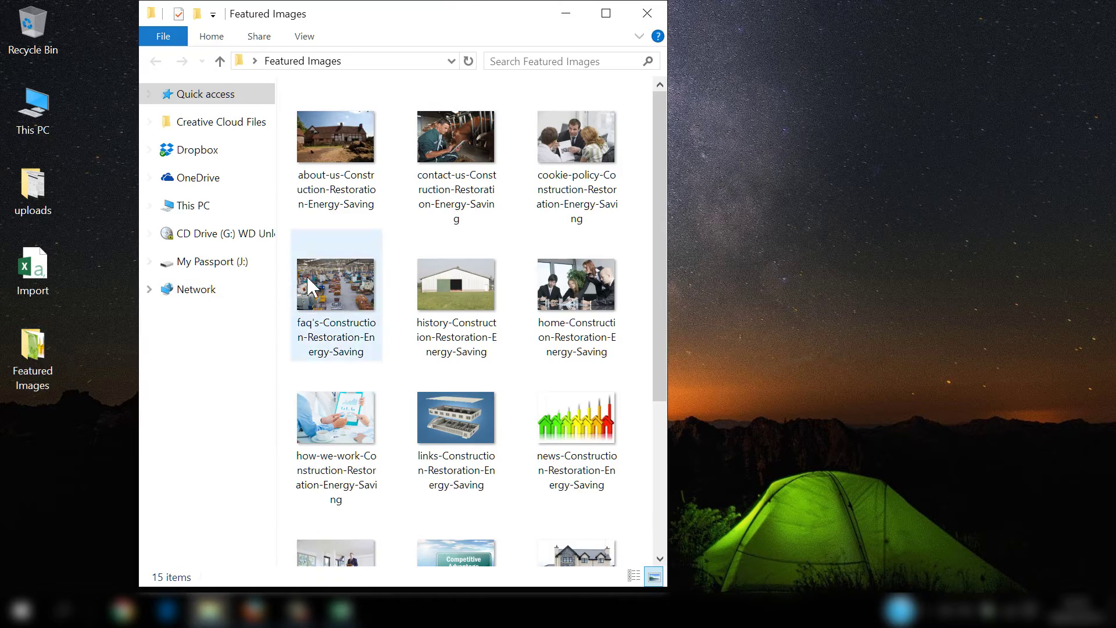
click(608, 11)
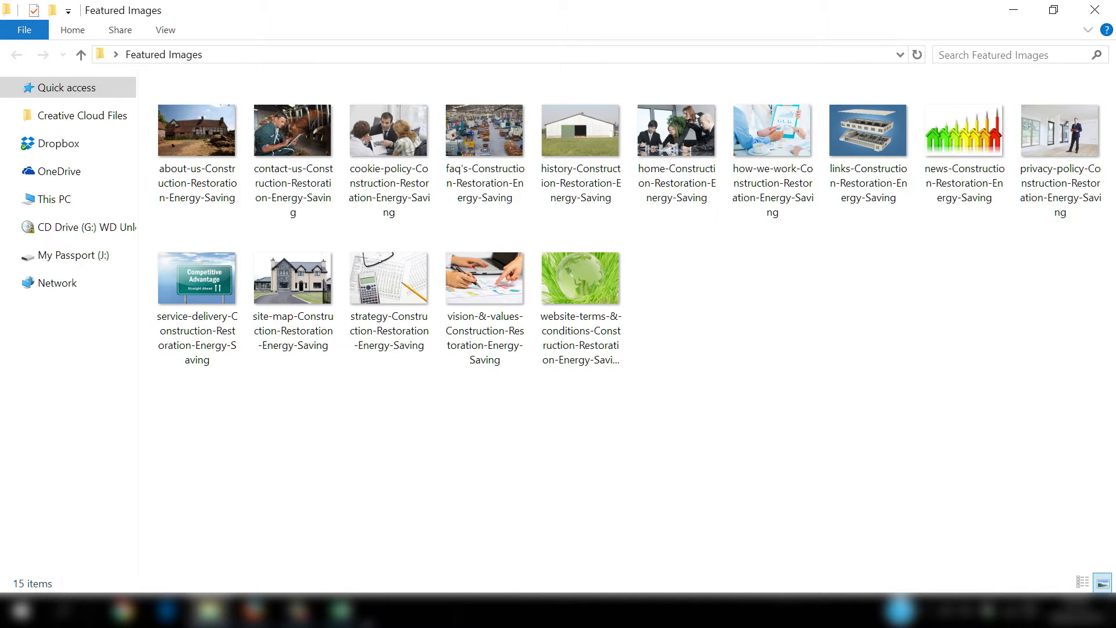
click(341, 610)
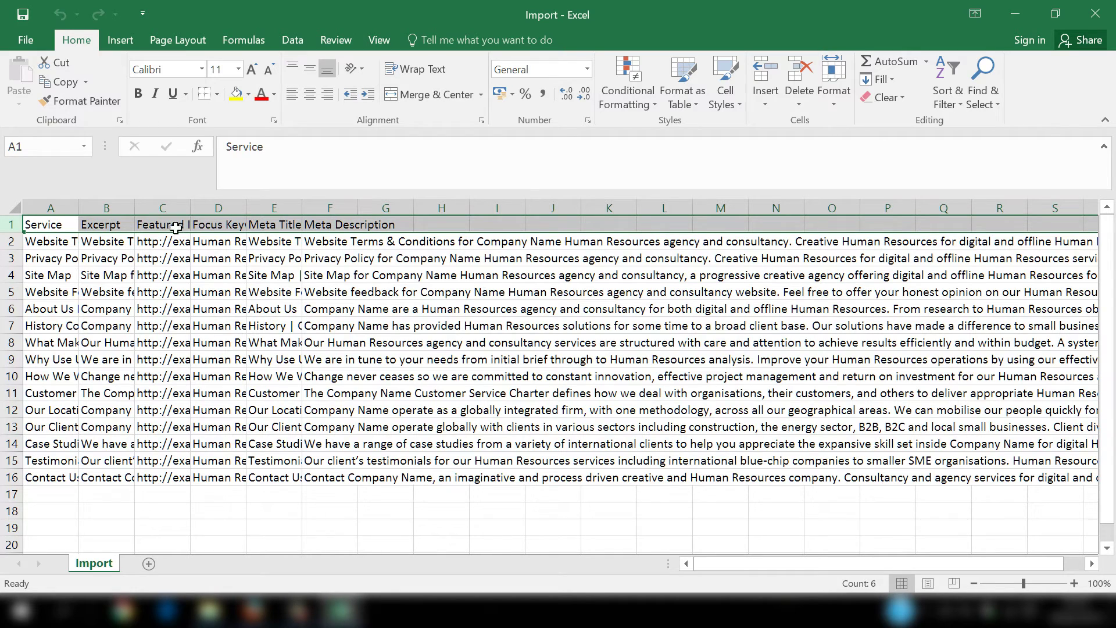
drag(192, 208, 606, 207)
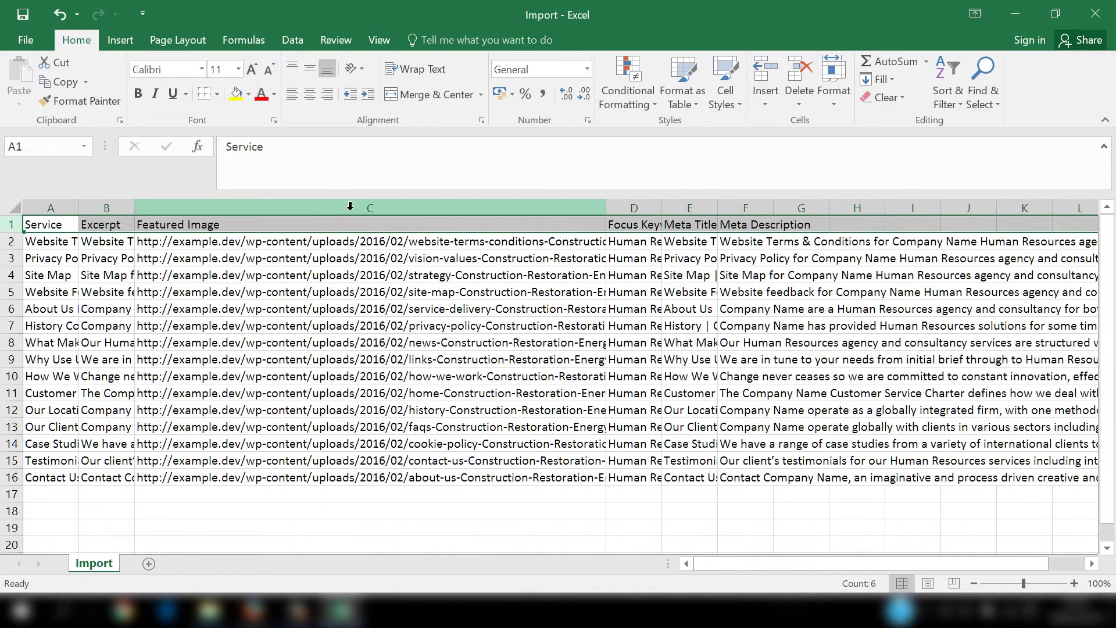
click(1018, 15)
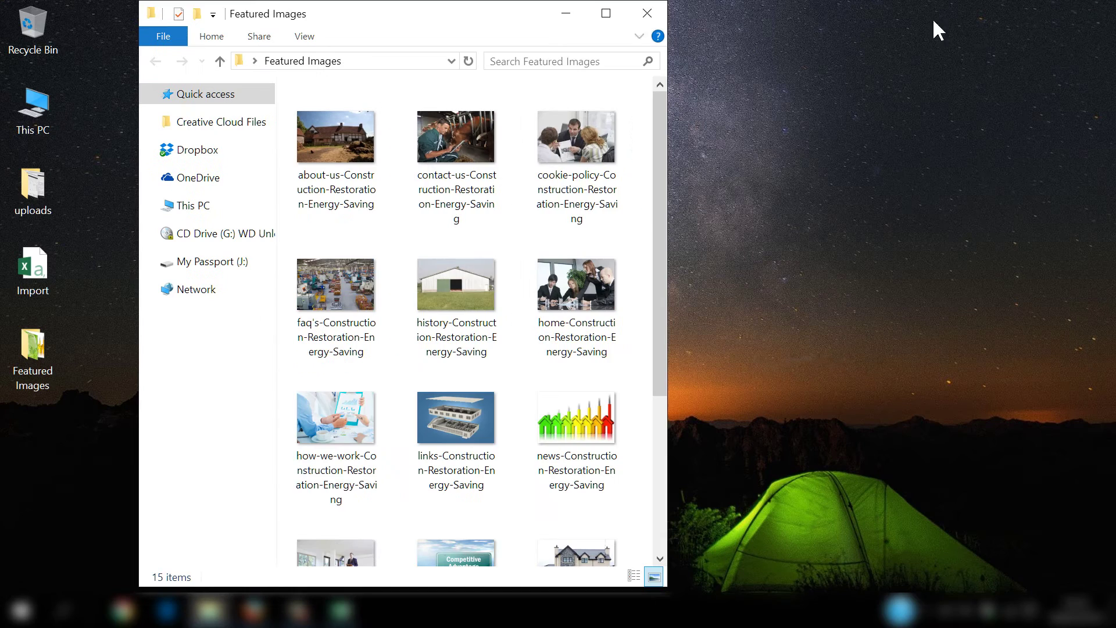
- Arrange the Featured Images folder window side by side with siteexample's Upload New Media page in Firefox
click(1056, 13)
drag(444, 22, 870, 17)
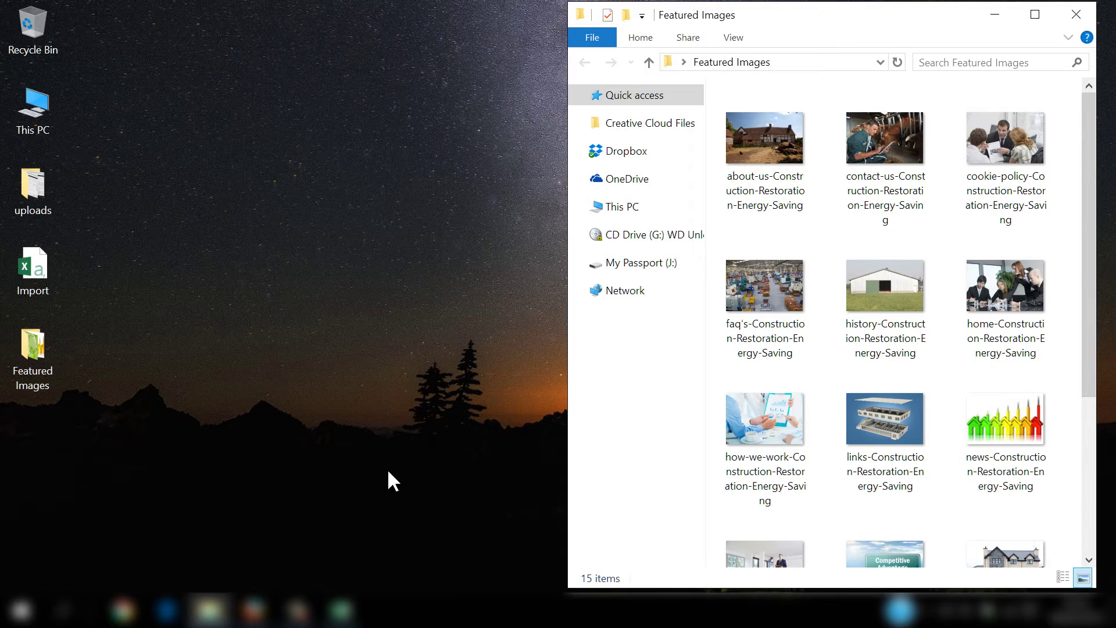
click(254, 611)
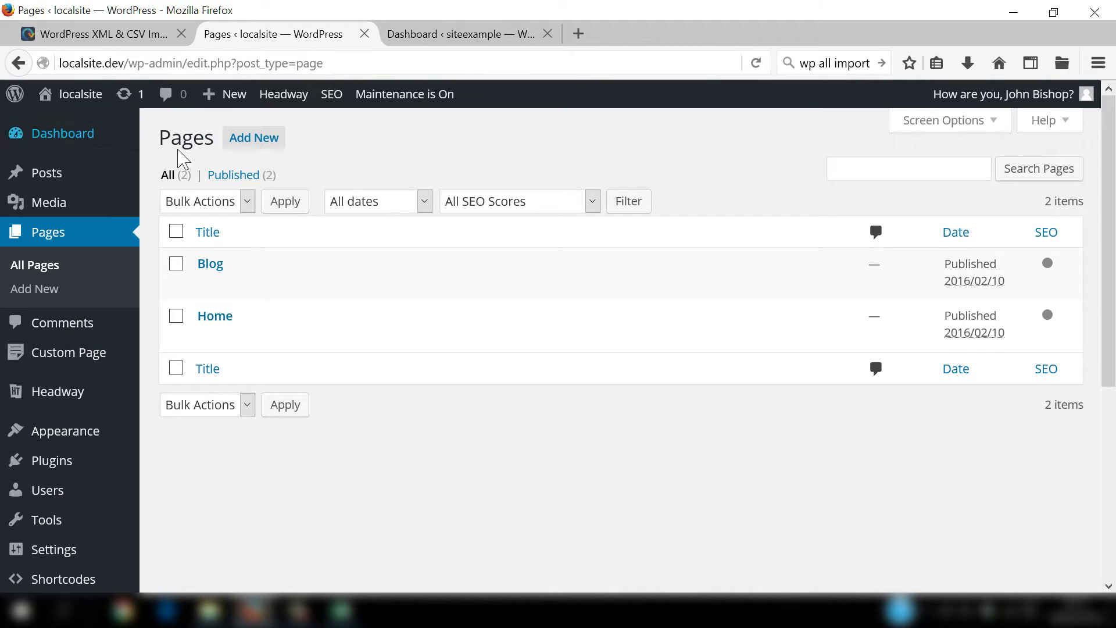
click(474, 36)
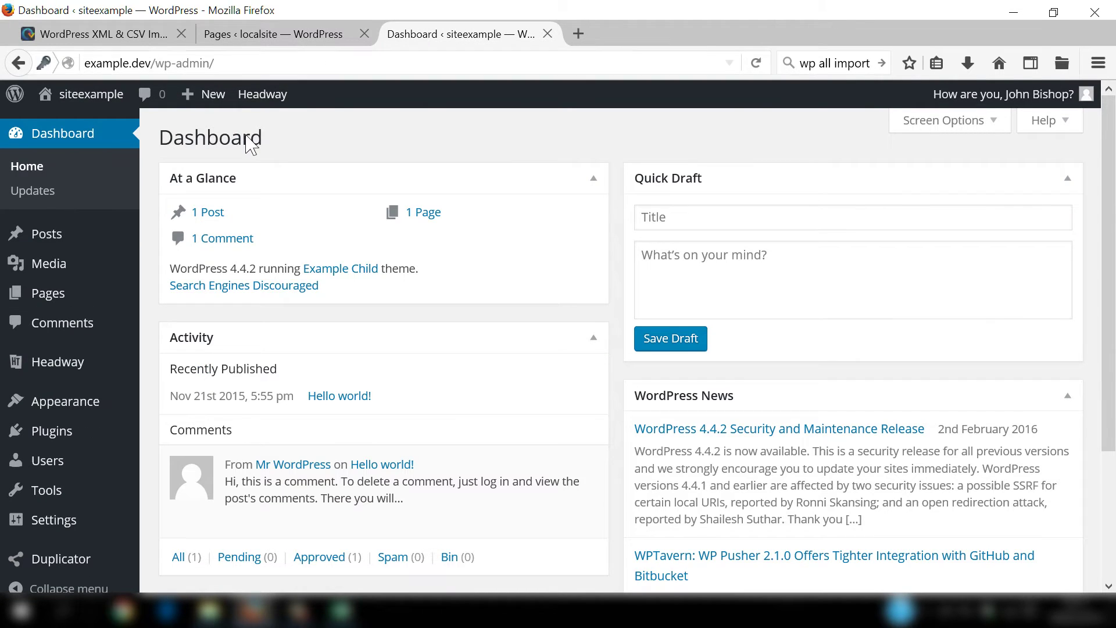
mouse_move(67, 270)
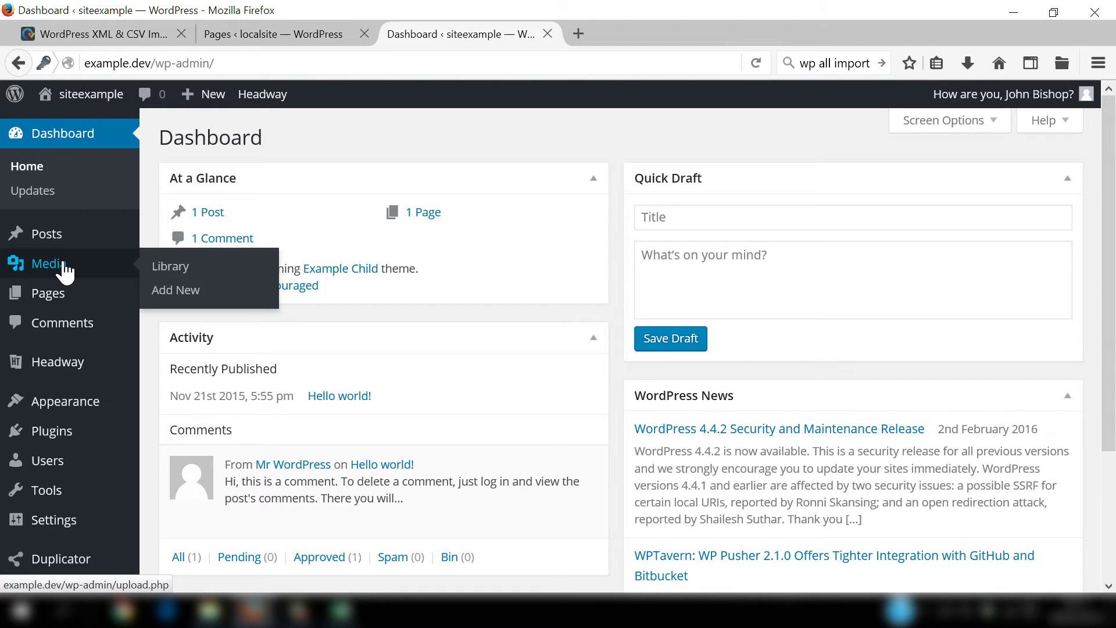
click(179, 289)
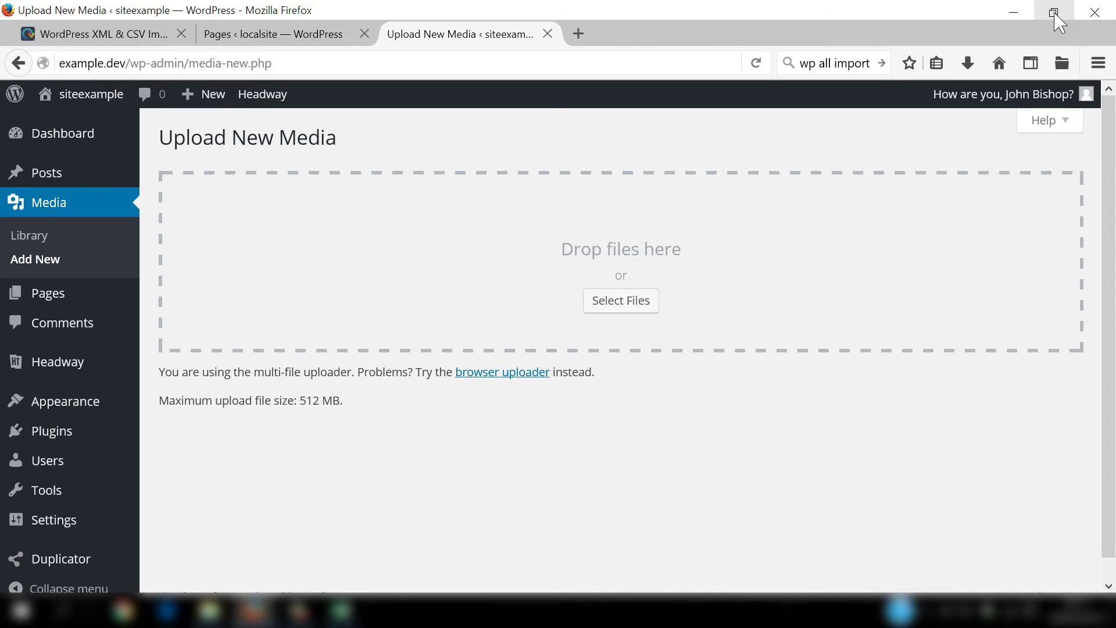
click(1053, 12)
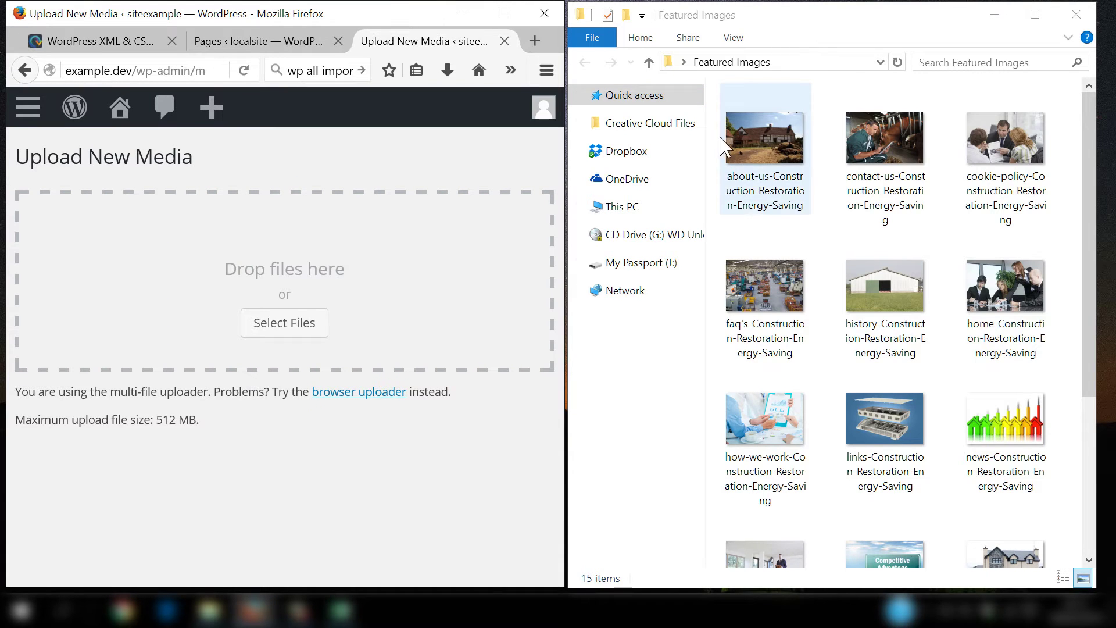
- Show the Featured Images folder as a list and upload all its images to the siteexample media library
right_click(718, 224)
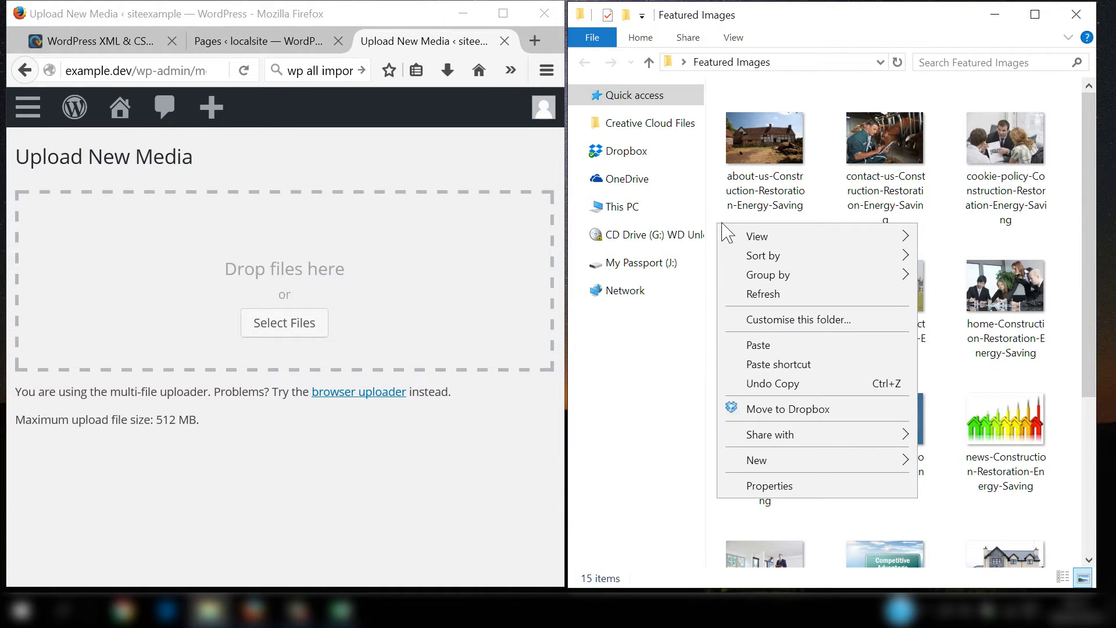
mouse_move(759, 236)
click(960, 313)
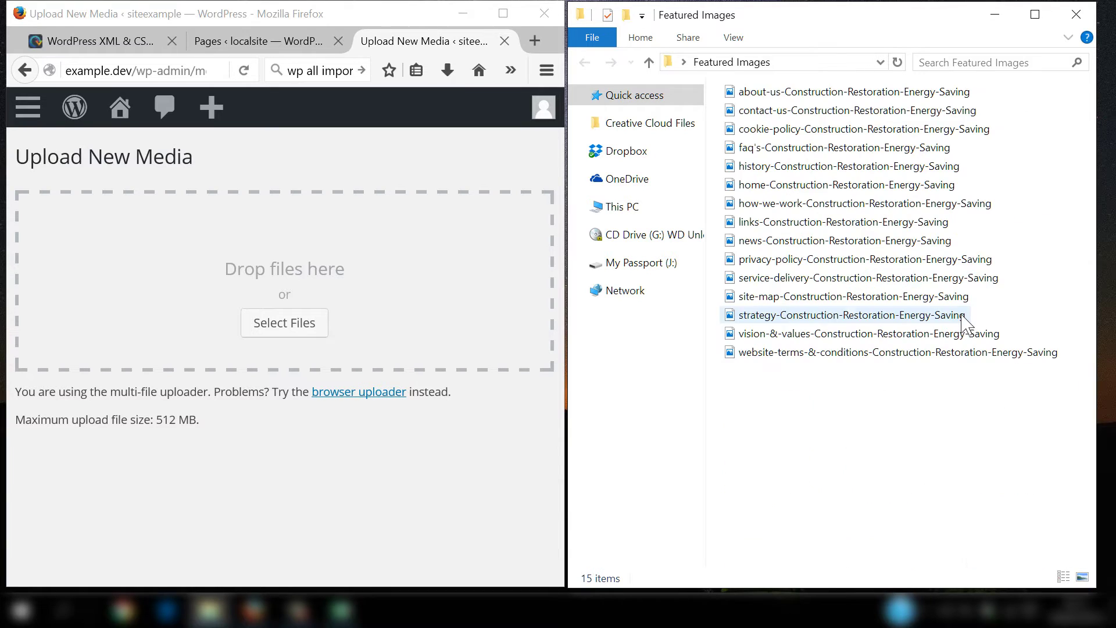
drag(911, 409, 778, 85)
drag(874, 102, 222, 305)
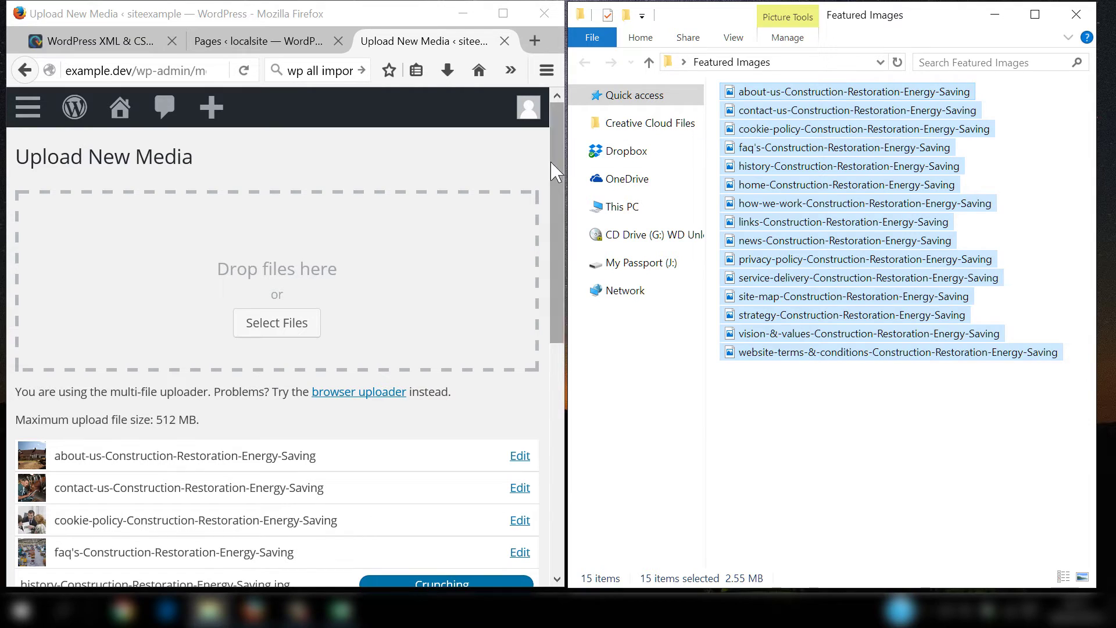
- Check the list of uploaded images on siteexample and maximize the Firefox window
drag(558, 174, 576, 153)
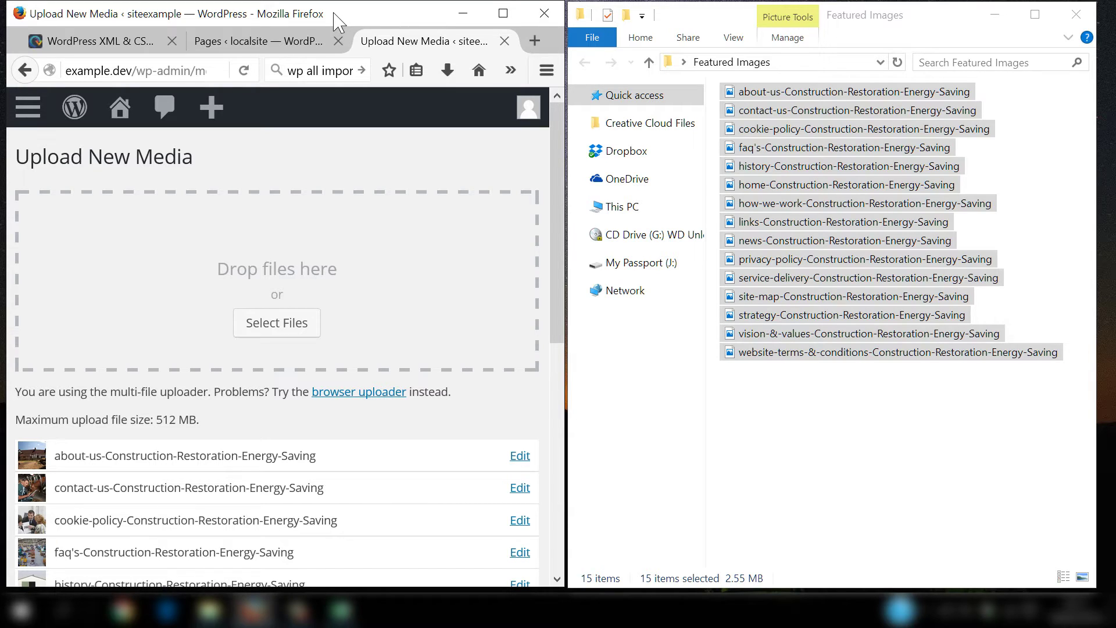
mouse_move(558, 185)
mouse_down()
mouse_move(560, 372)
mouse_move(561, 175)
mouse_up()
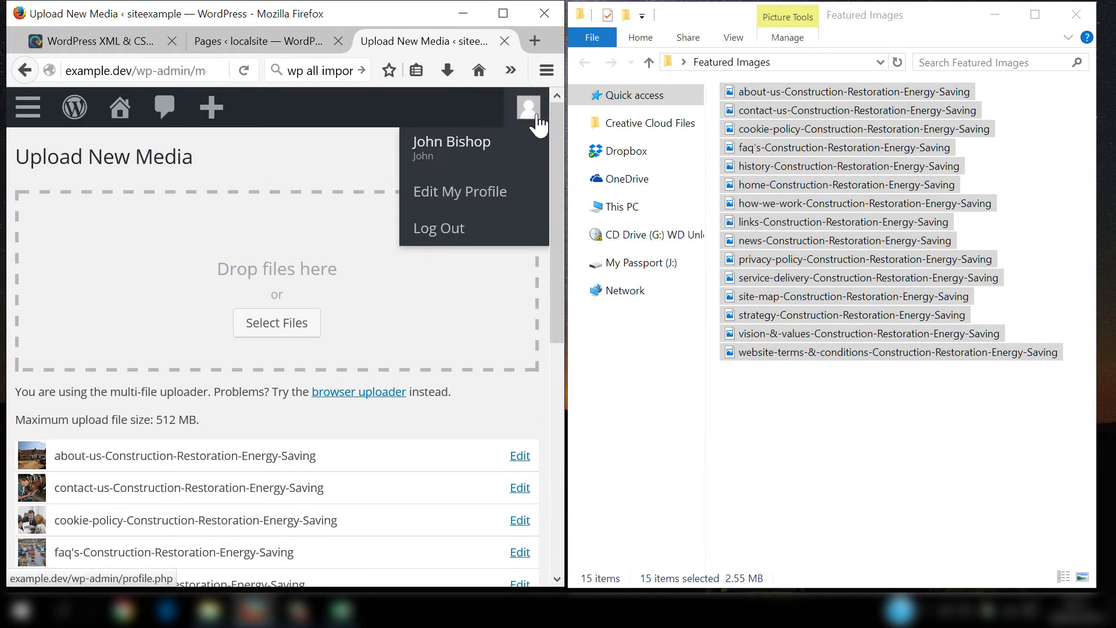
click(503, 14)
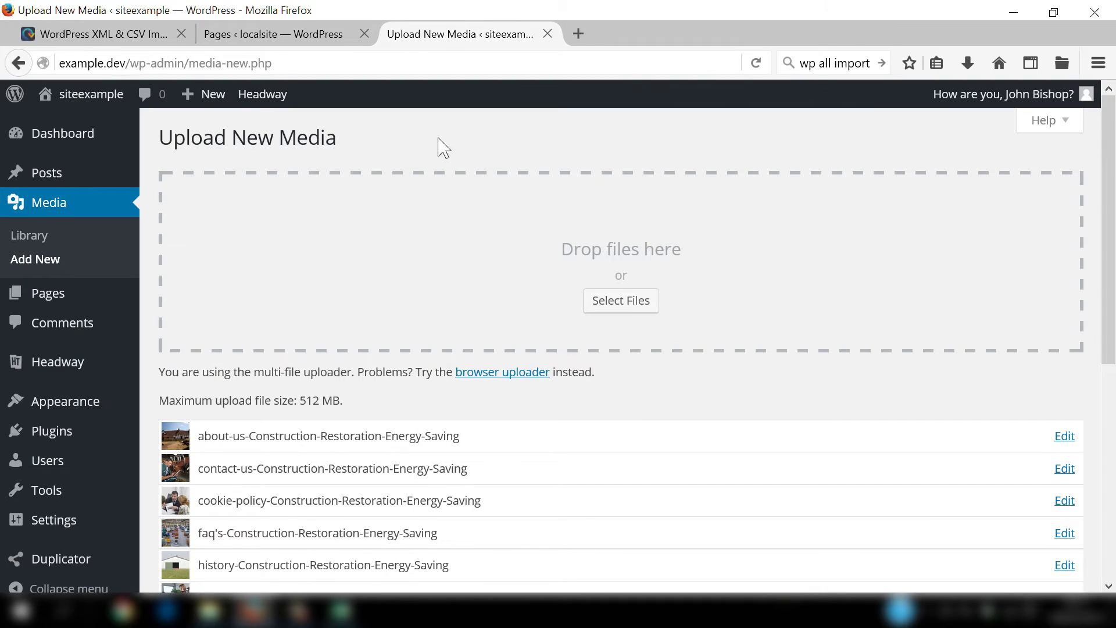
- Start a new All Import import on localsite and upload the Import.csv file from the Desktop
click(277, 42)
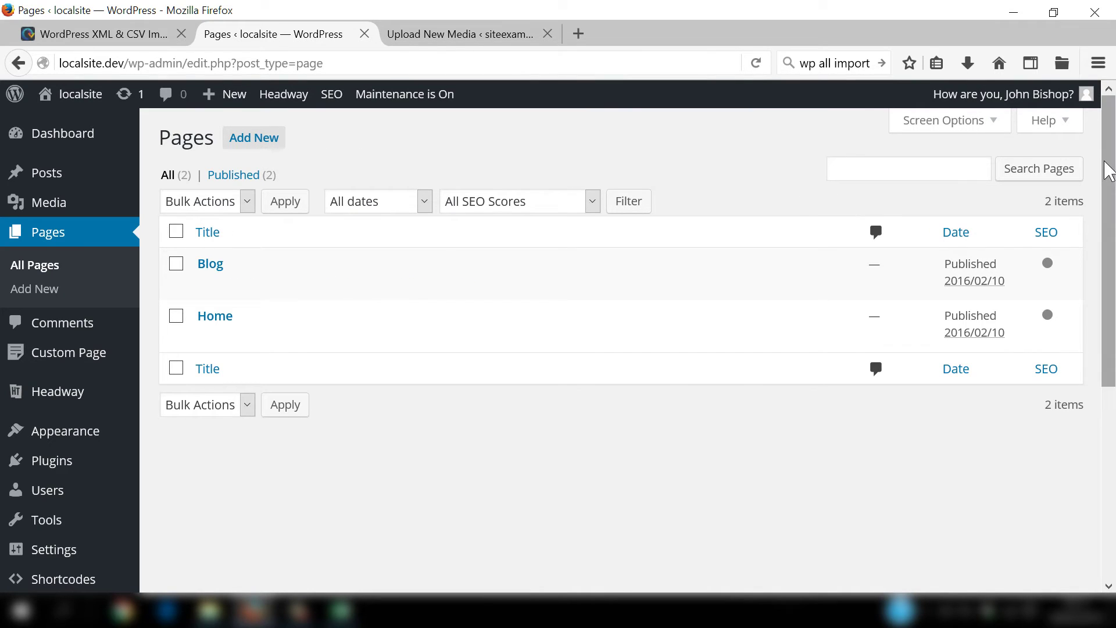
drag(1109, 157, 1109, 349)
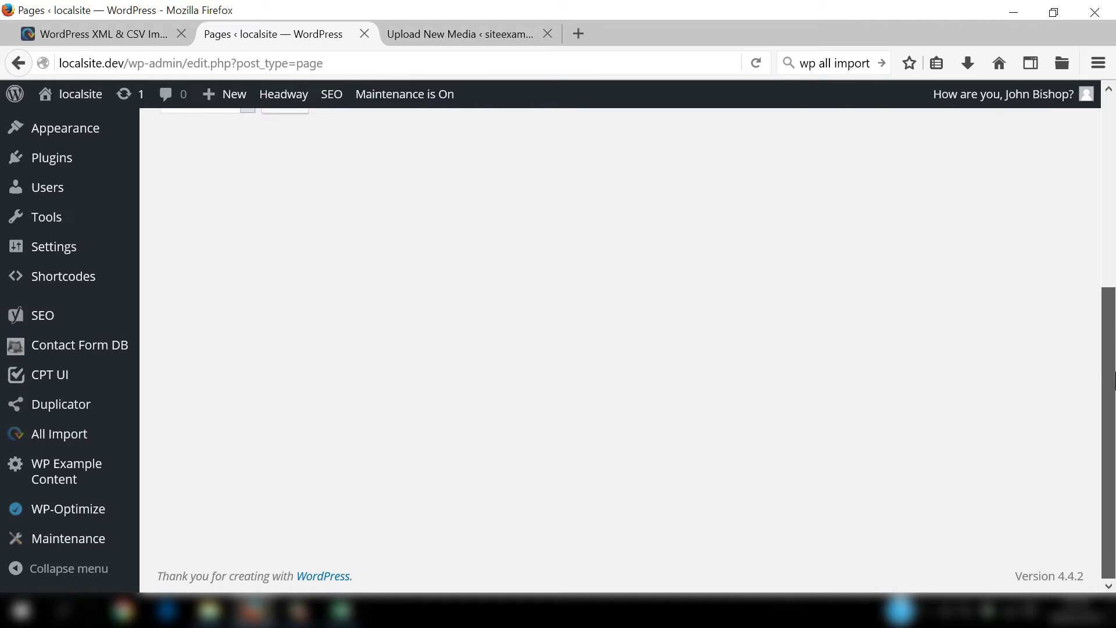
mouse_move(61, 443)
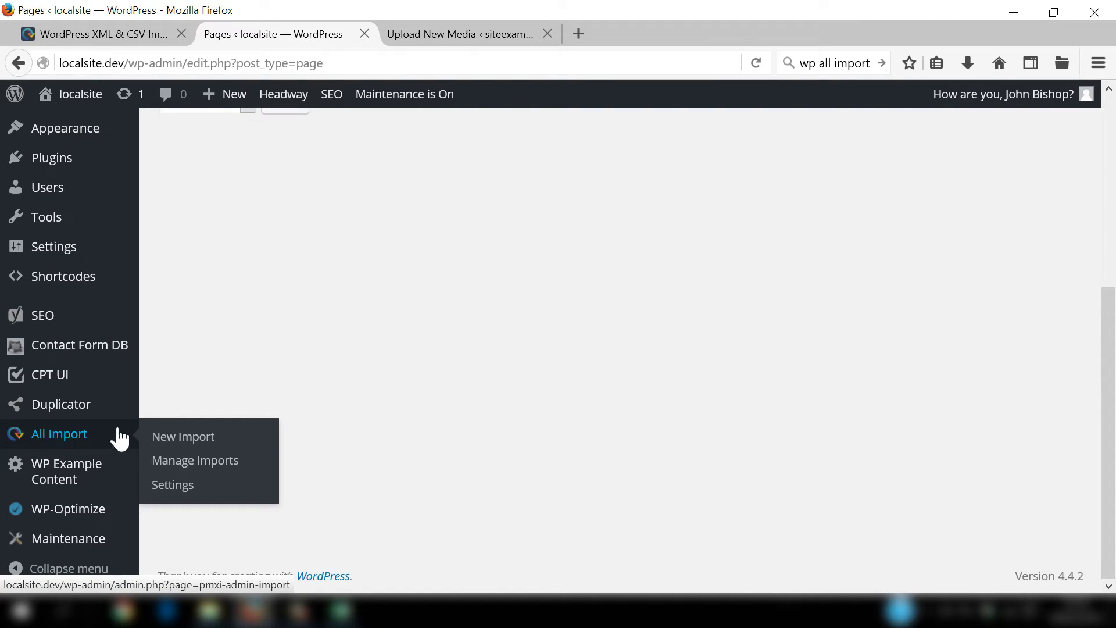
click(176, 447)
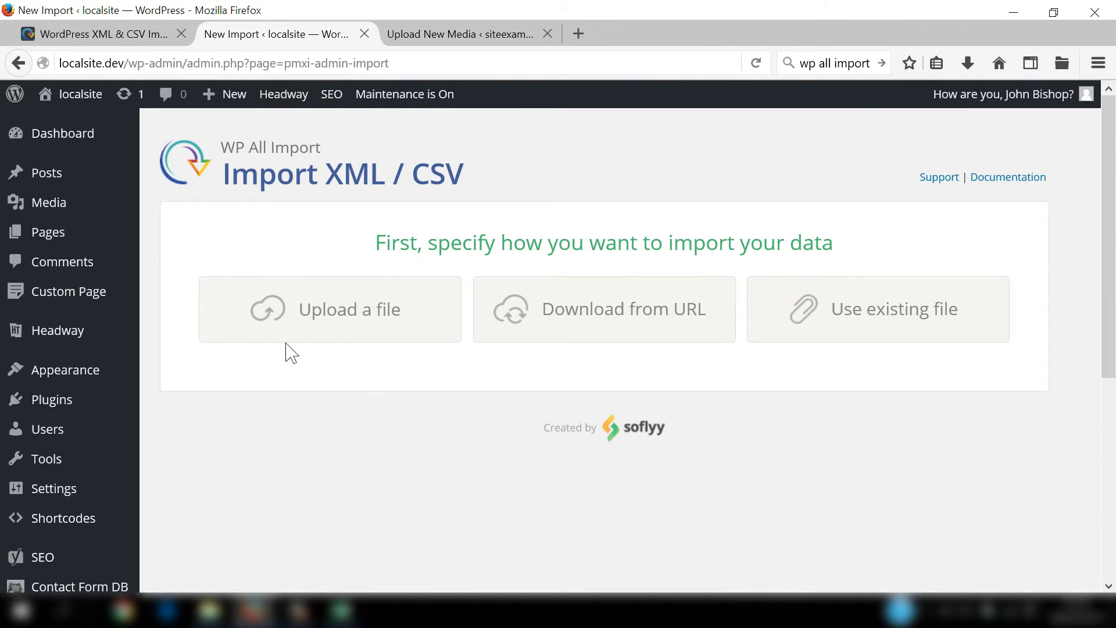
click(326, 329)
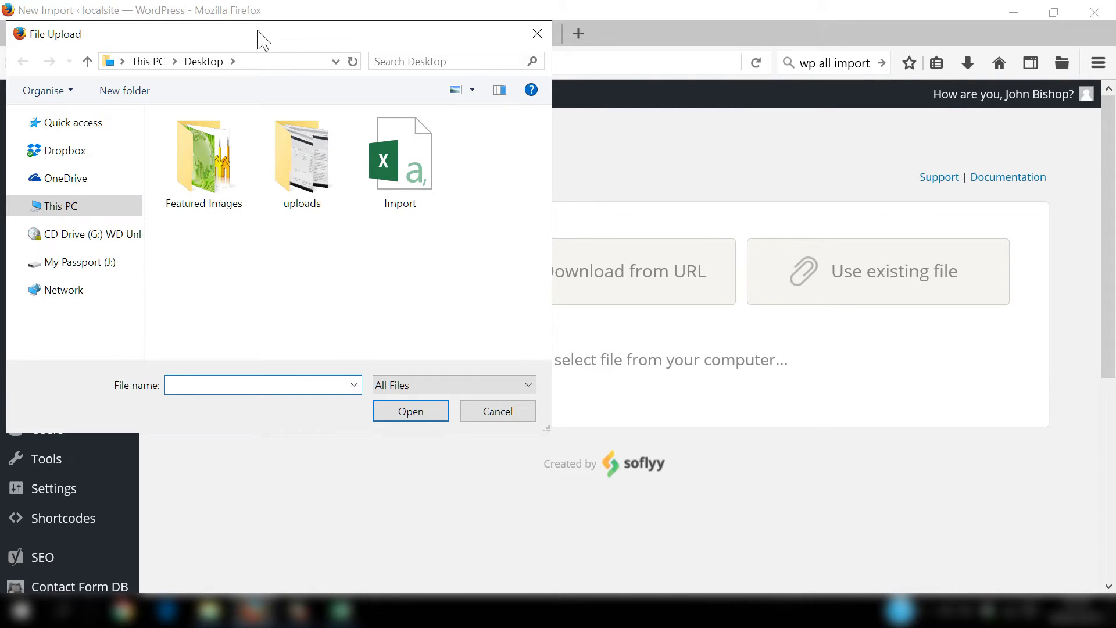
double_click(413, 174)
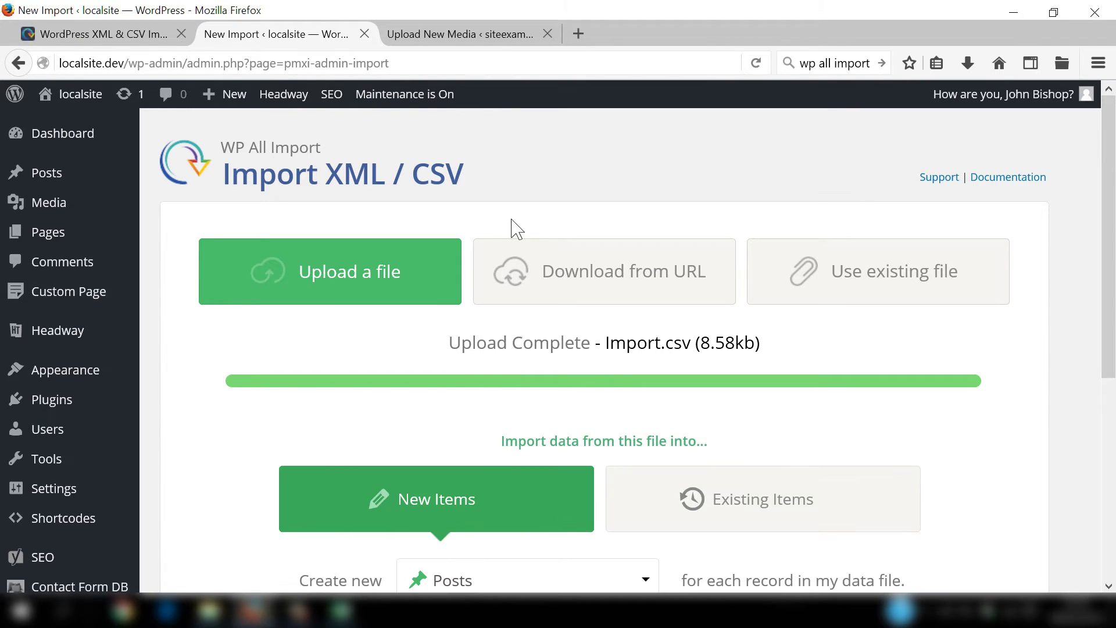
- Set the import to create new Pages for each record and continue to Step 2
scroll(591, 232, down, 5)
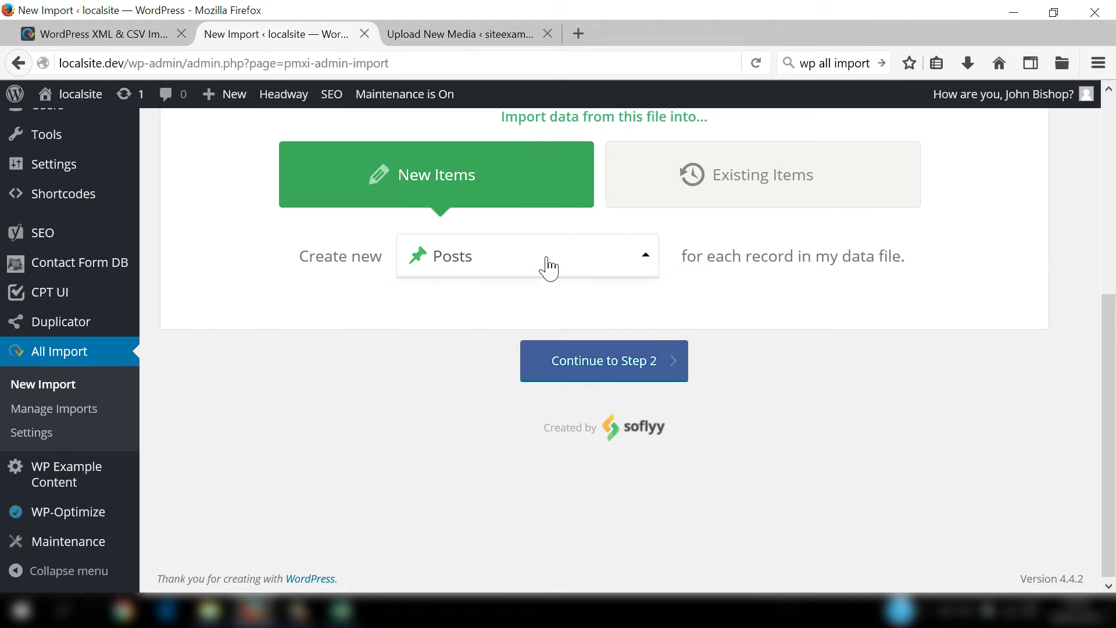
click(546, 267)
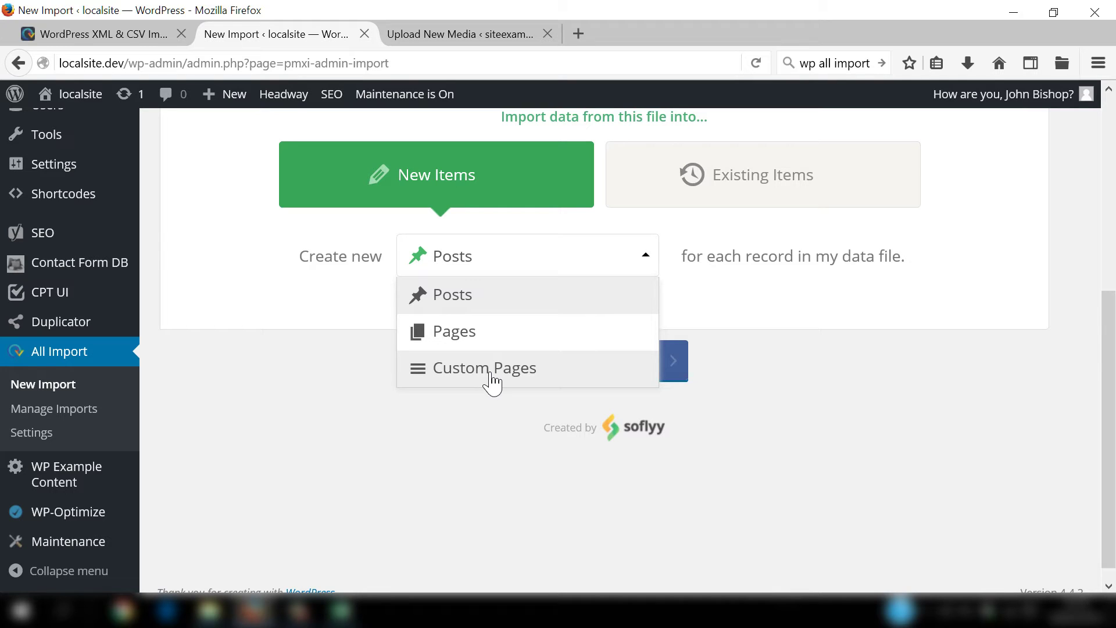
click(482, 336)
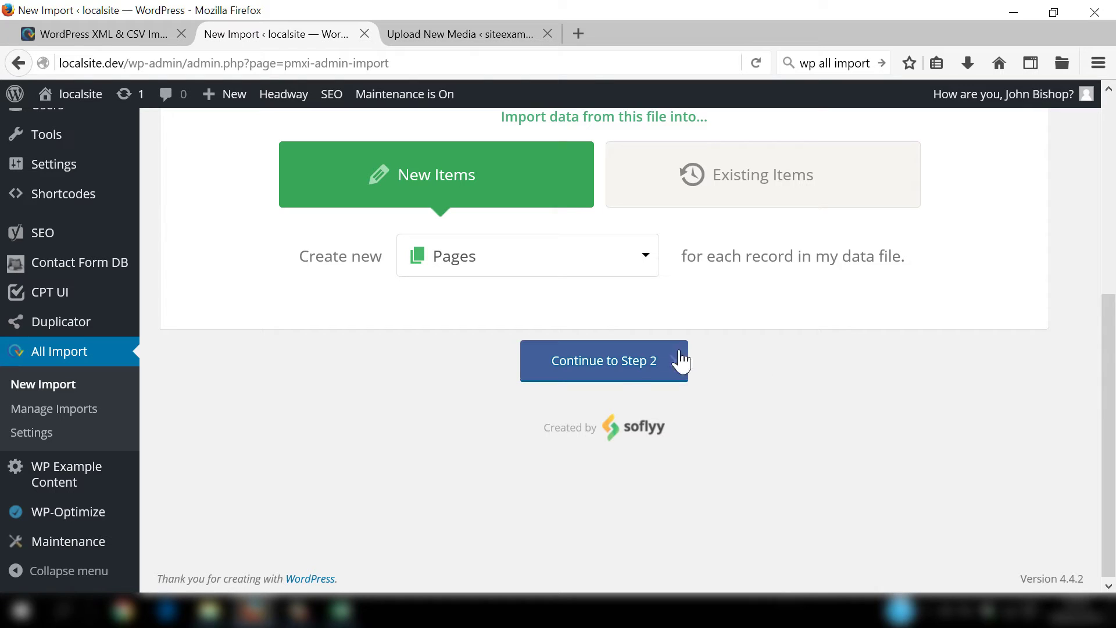
click(633, 361)
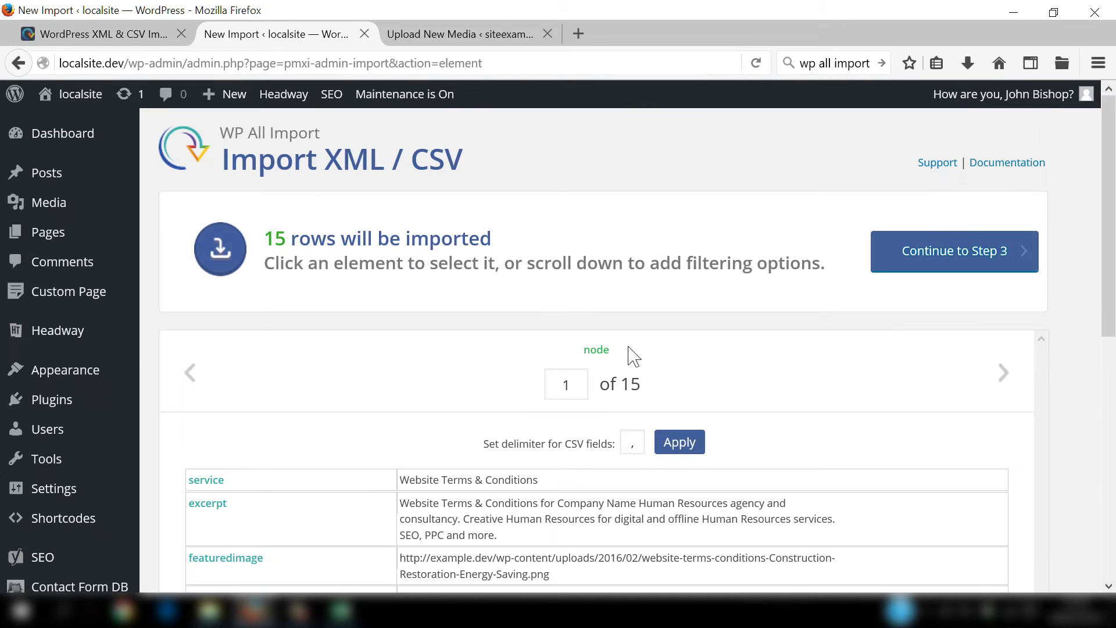
- Review the CSV fields of the first record and continue to Step 3
drag(1110, 155, 1111, 250)
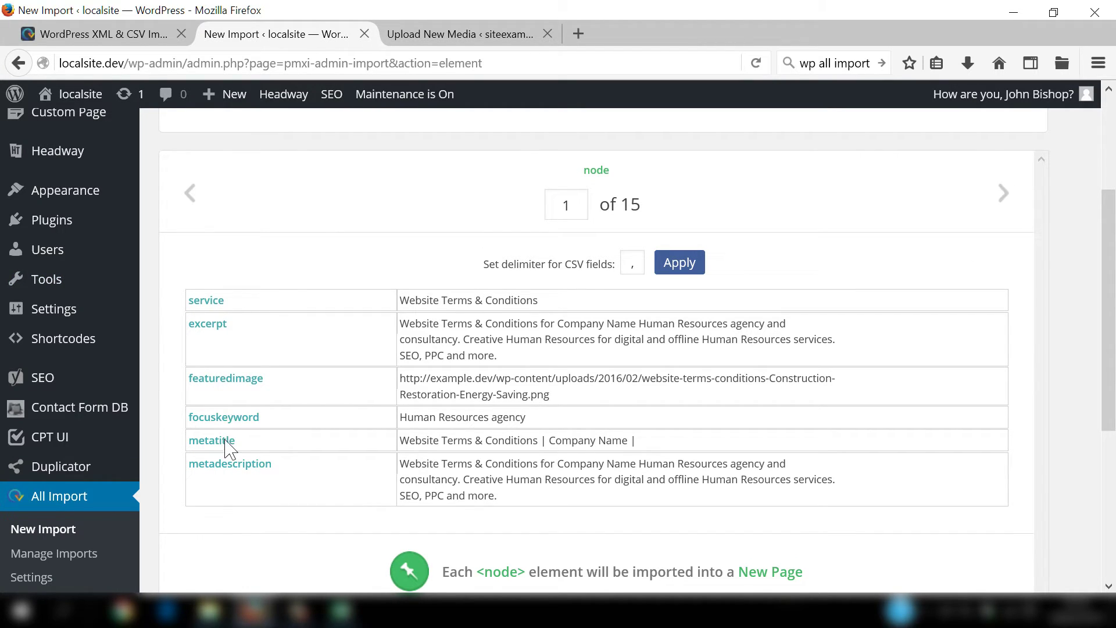
scroll(675, 407, up, 1)
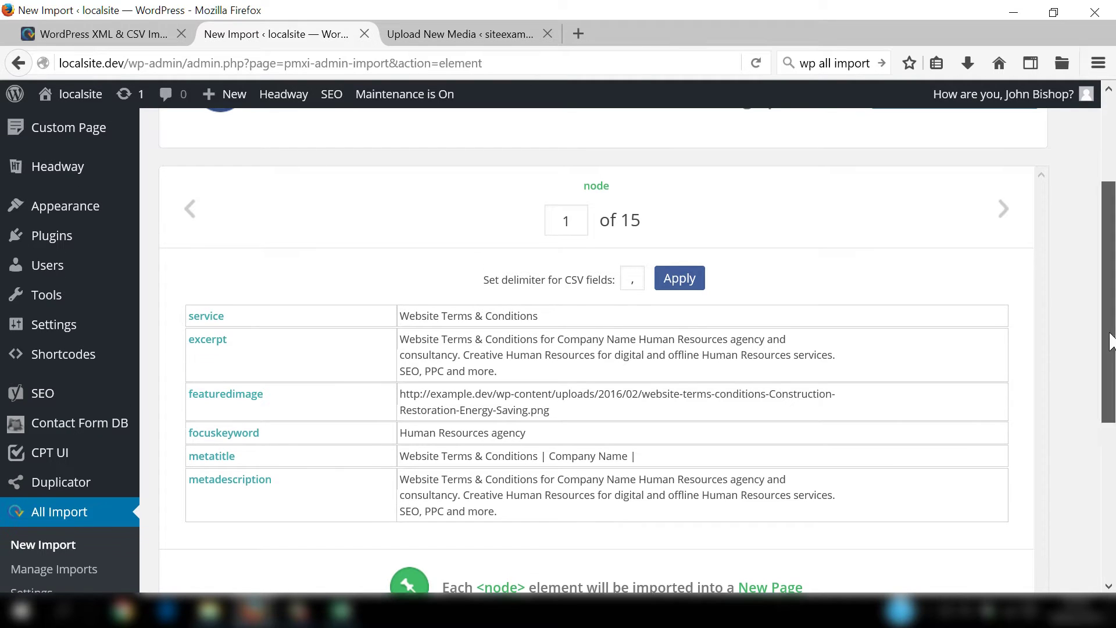
scroll(1111, 343, up, 5)
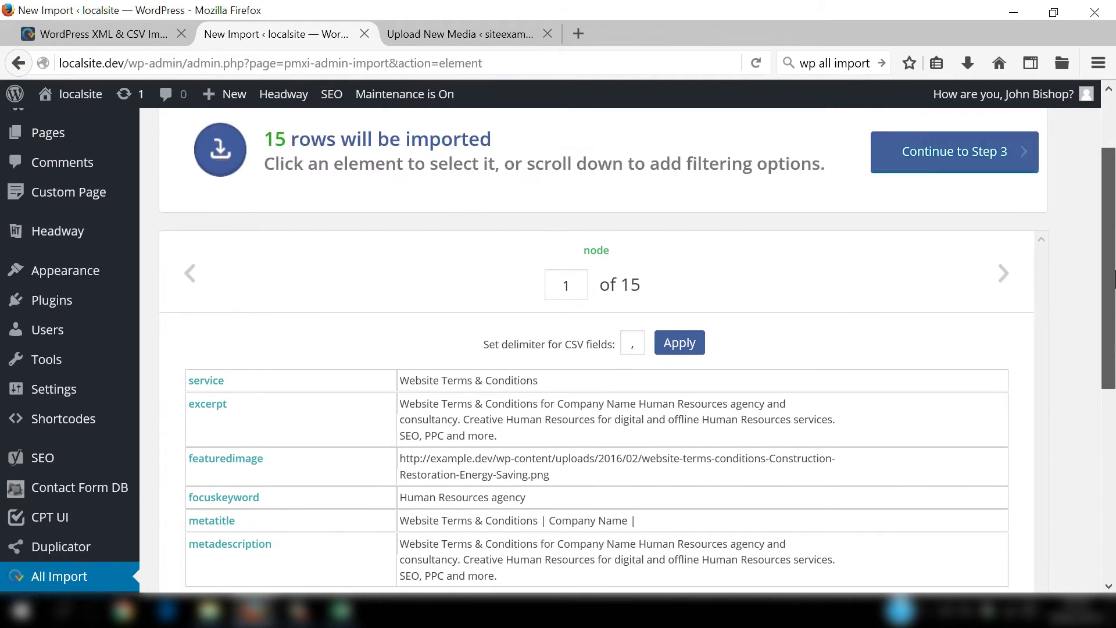
click(966, 267)
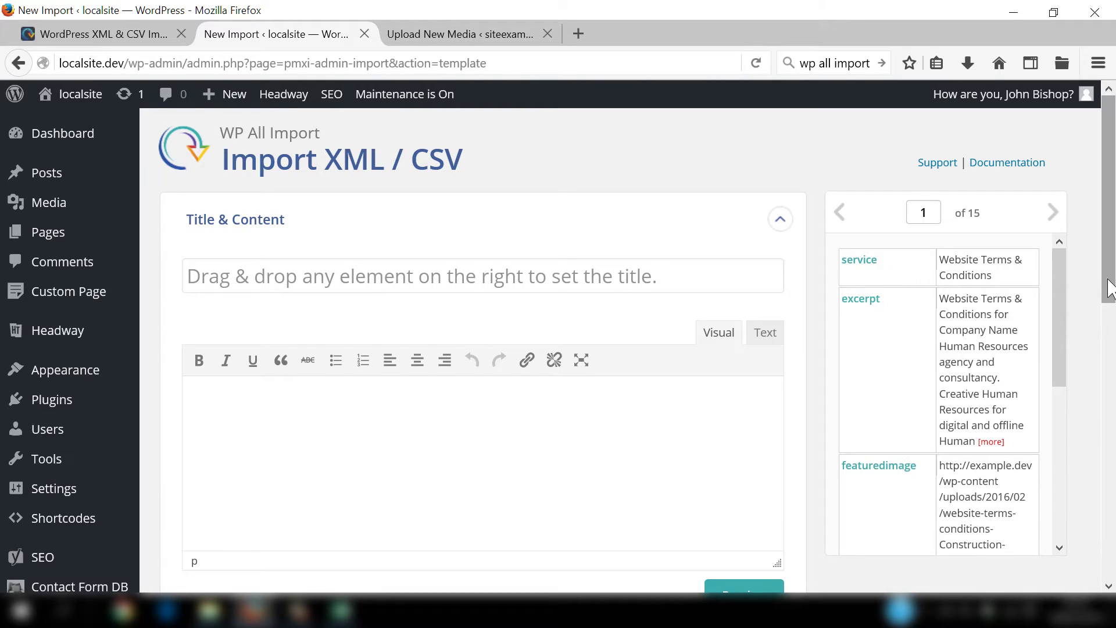
- Map the service element to the page title in the Title & Content section
scroll(1073, 334, down, 3)
drag(1068, 326, 1072, 293)
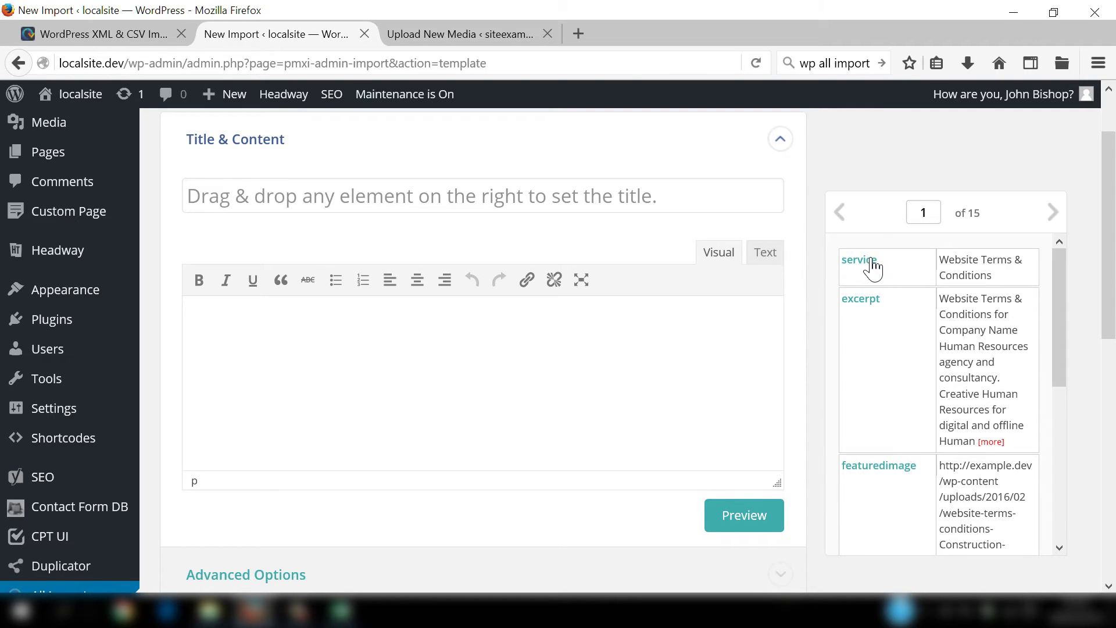
drag(872, 267, 289, 196)
- Map the featuredimage element as the URL for downloading images hosted elsewhere, and check siteexample's Upload New Media page
drag(1114, 234, 1114, 410)
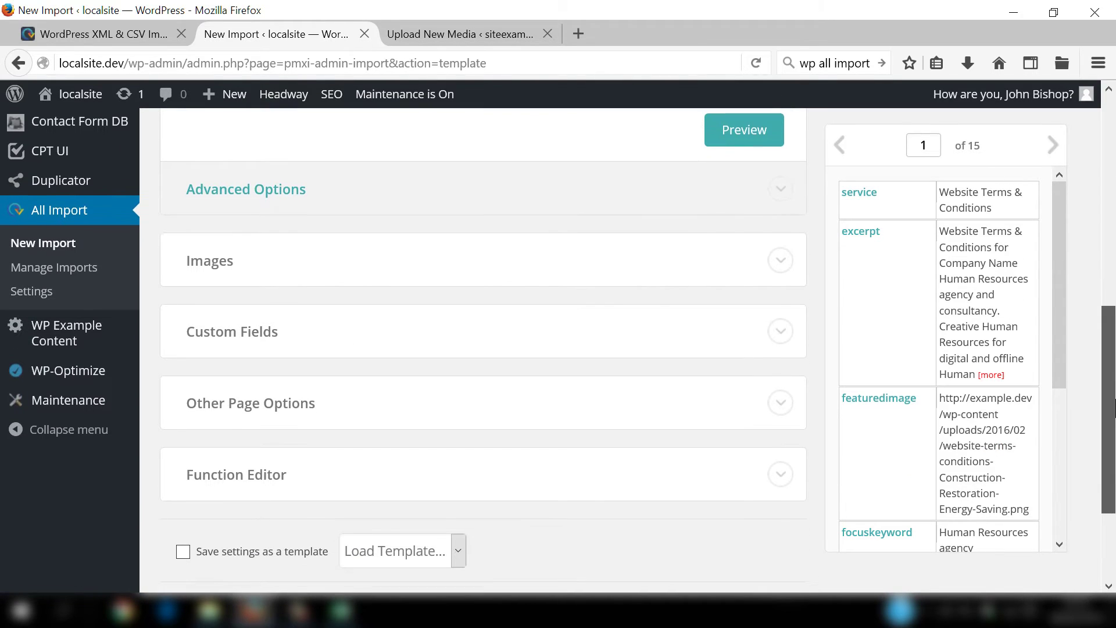
click(781, 261)
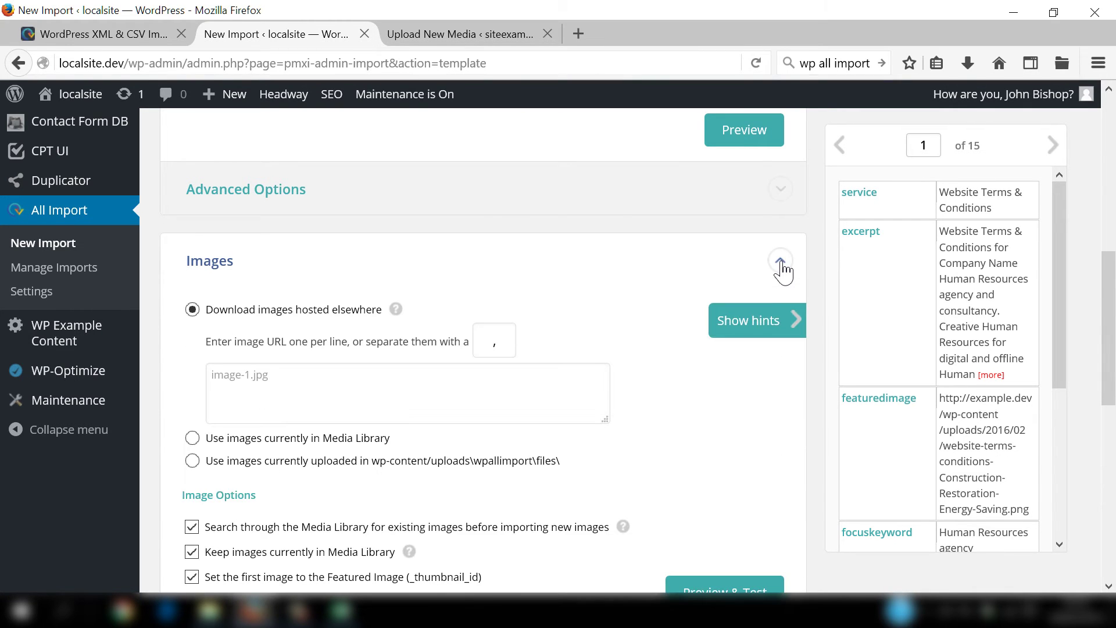
drag(886, 400, 278, 375)
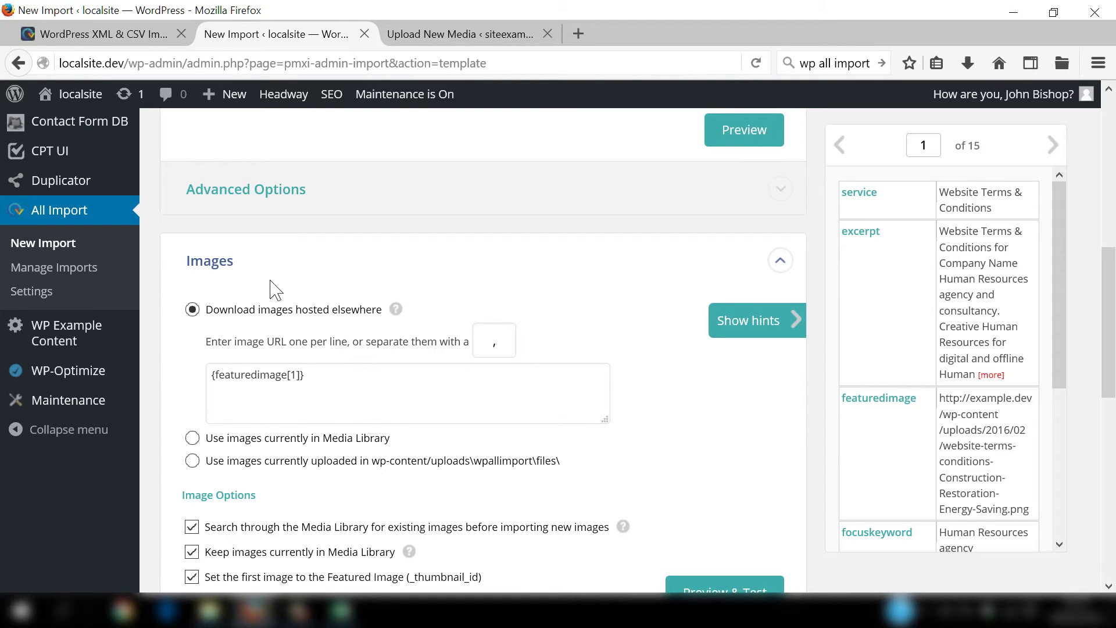
click(462, 34)
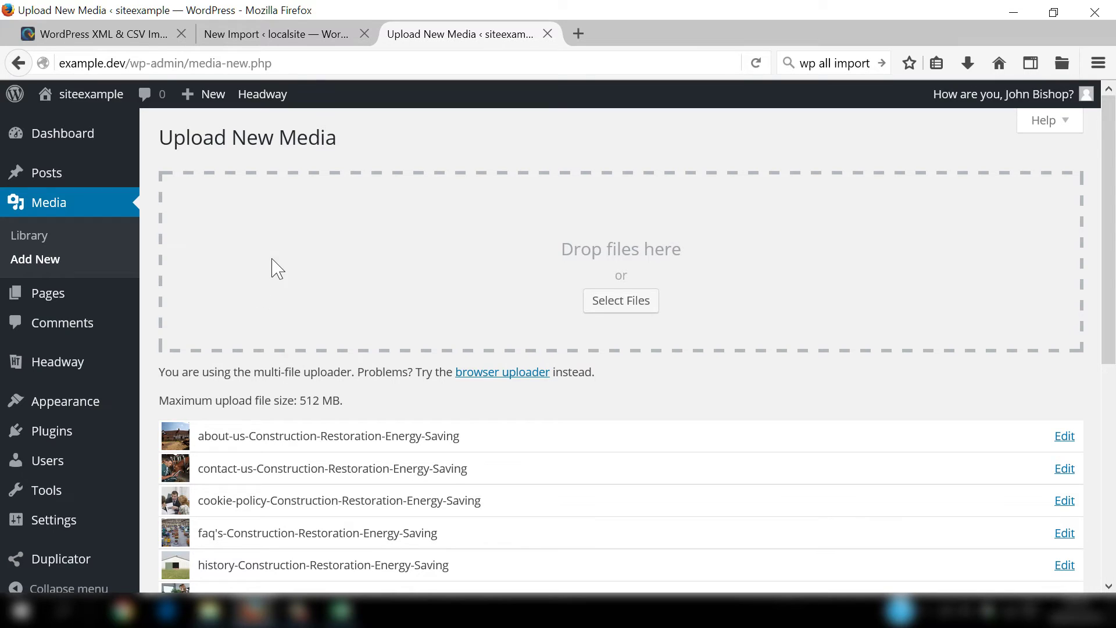
click(291, 41)
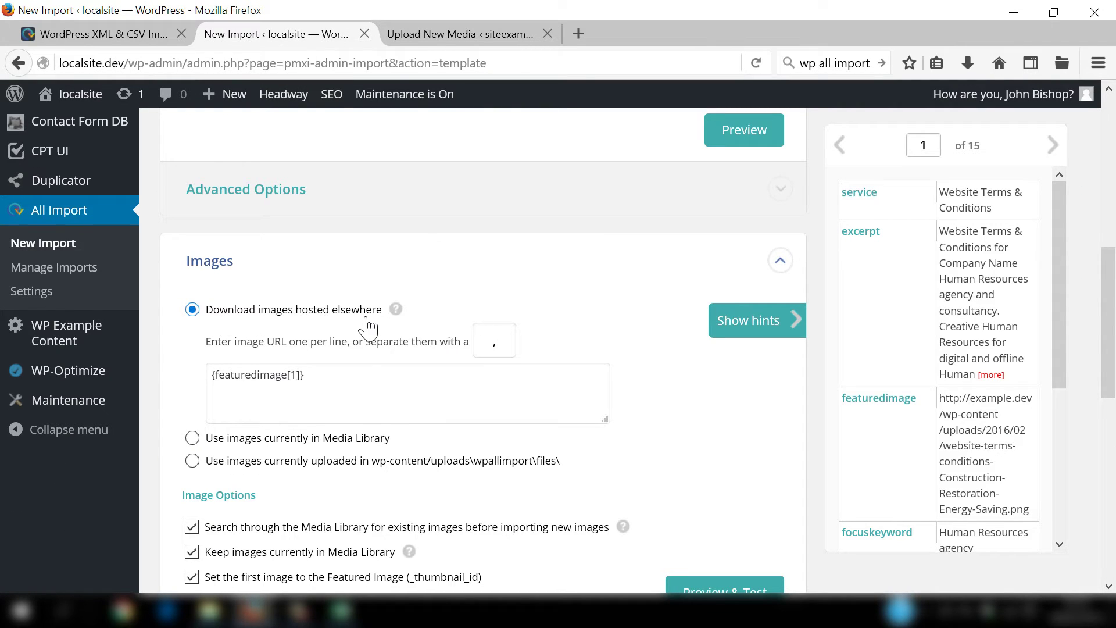
- Turn off searching the Media Library for existing images before importing, and collapse the Images section
scroll(465, 378, down, 3)
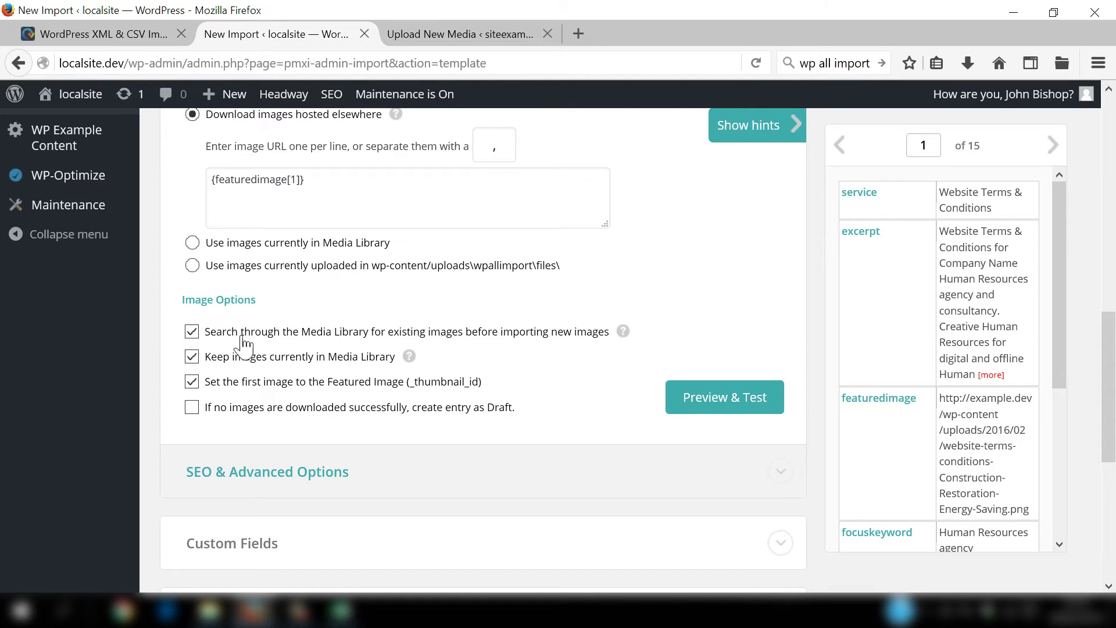
click(192, 335)
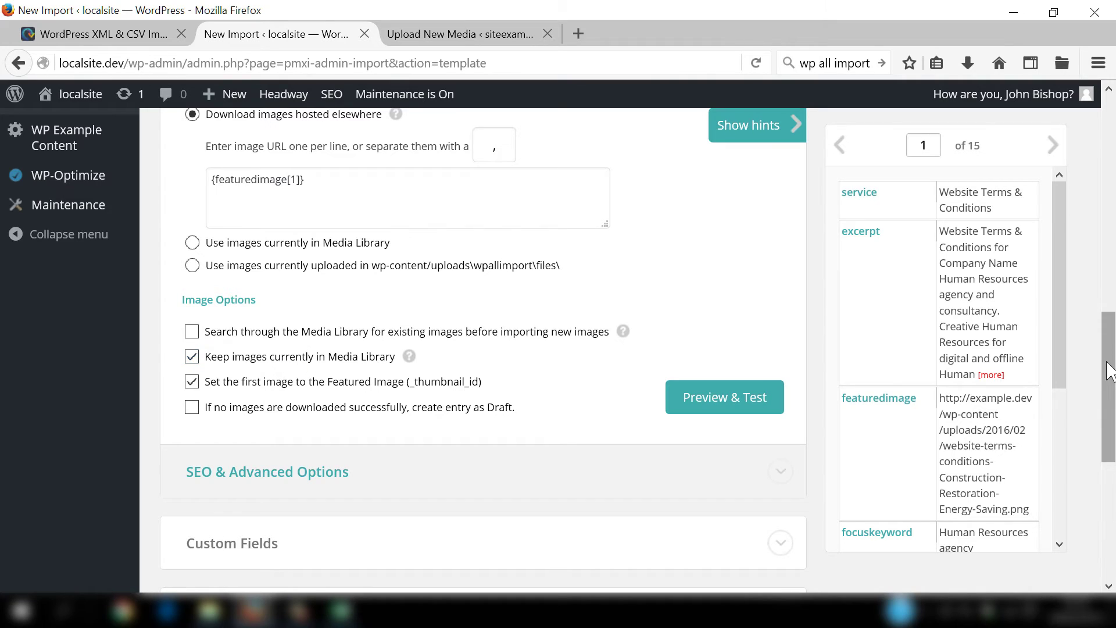
scroll(1112, 326, up, 3)
scroll(1111, 302, up, 1)
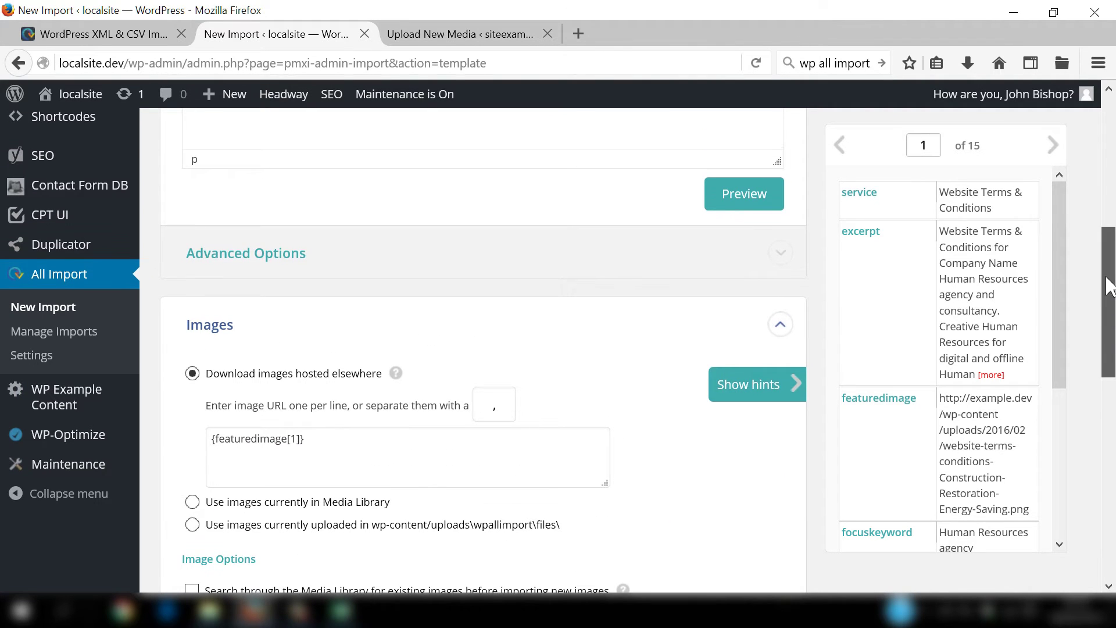
click(784, 327)
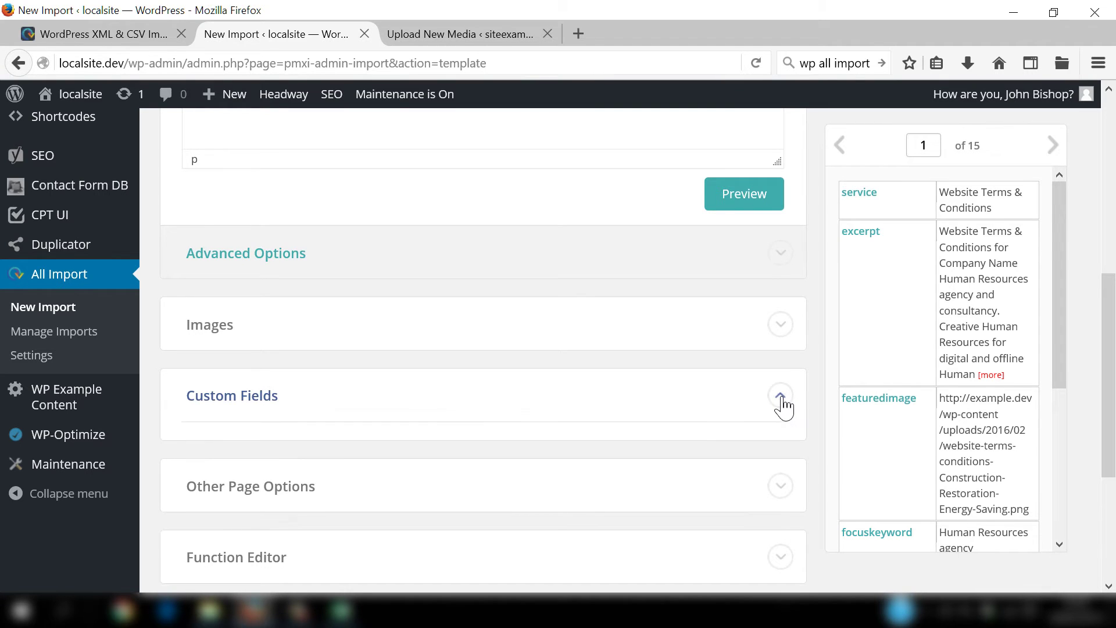
- Expand the Custom Fields section and add two more custom field rows
click(783, 399)
scroll(1109, 322, down, 2)
drag(1111, 323, 1111, 404)
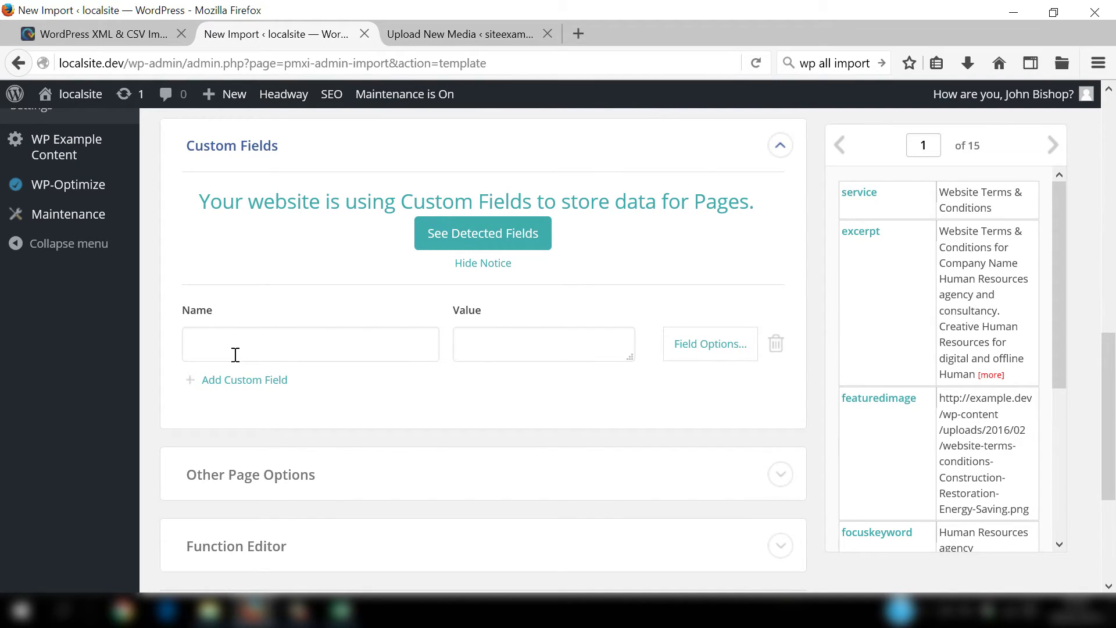
click(234, 384)
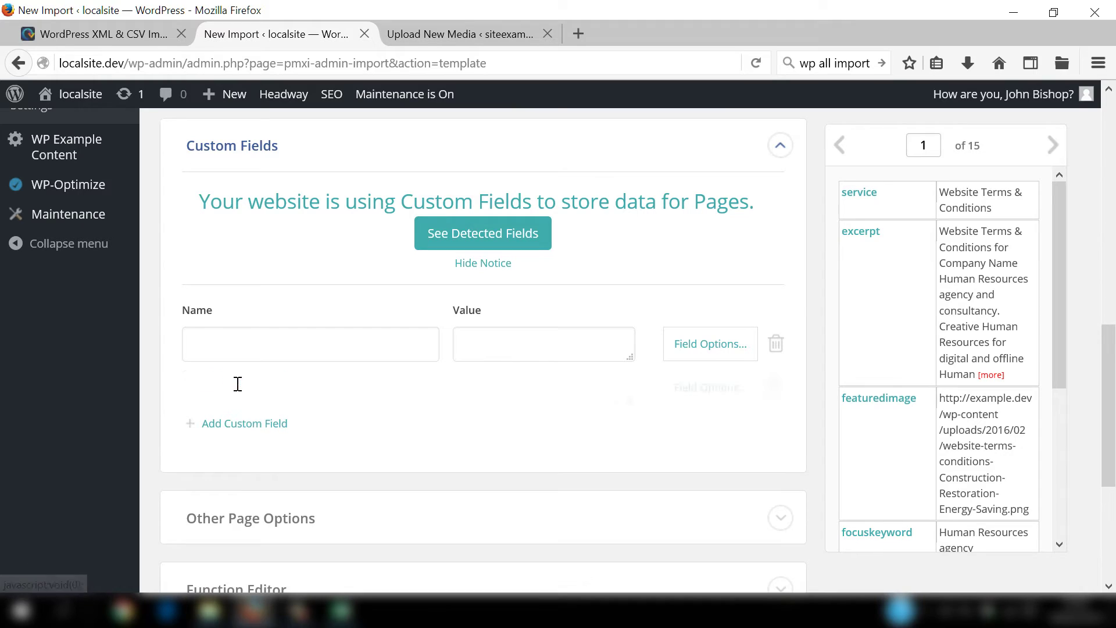
click(243, 426)
- Name the three custom fields _yoast_wpseo_focuskw, _yoast_wpseo_title and _yoast_wpseo_metadesc
click(203, 339)
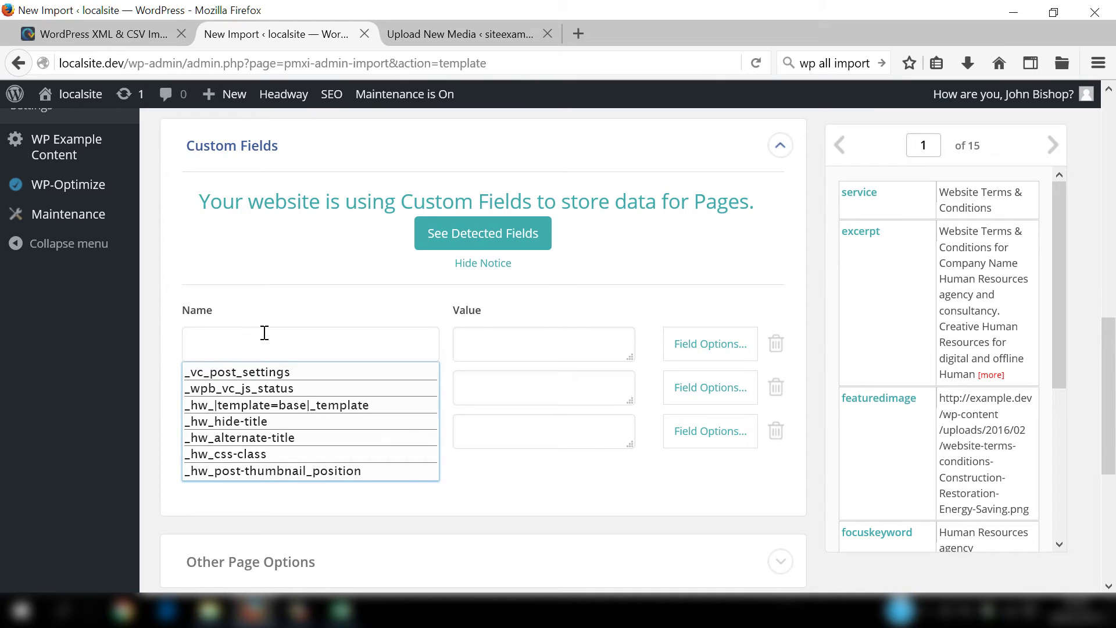
drag(1065, 377, 1072, 478)
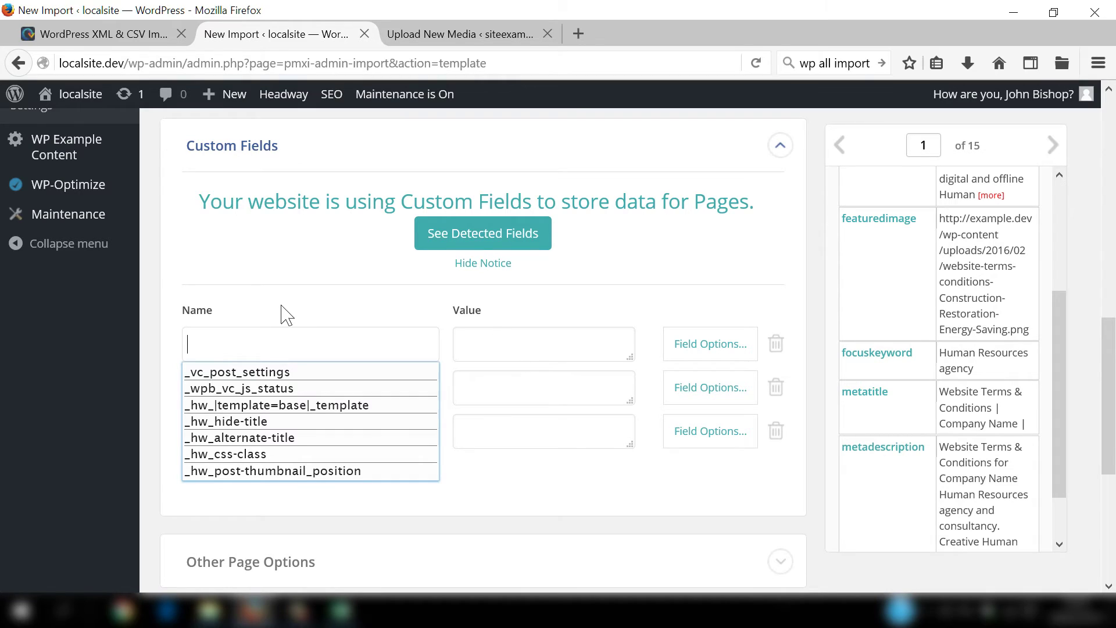
click(257, 302)
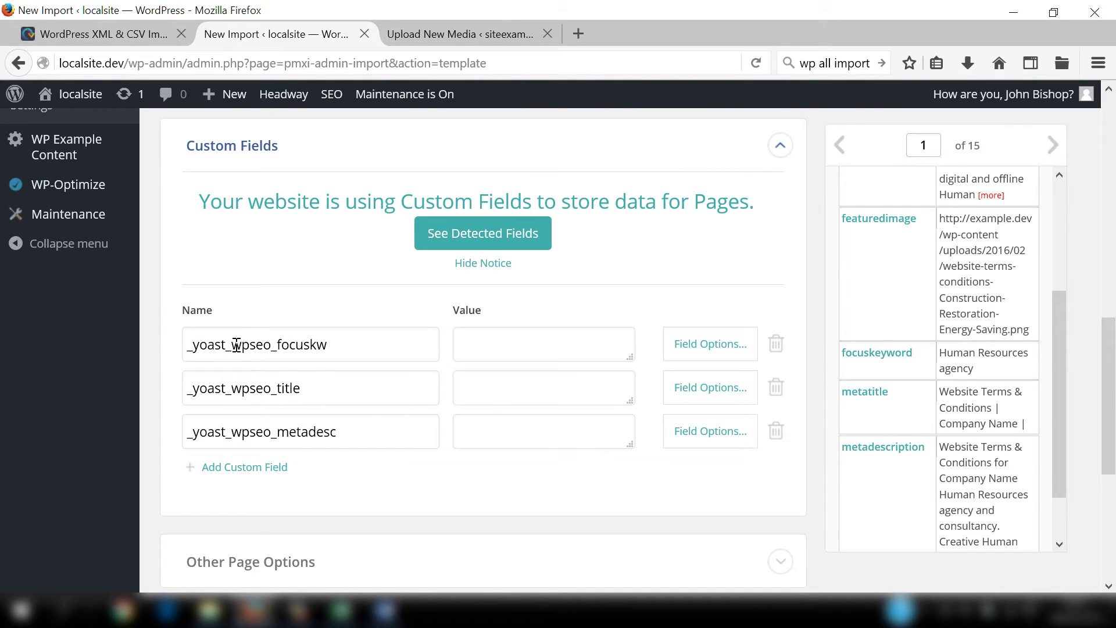
drag(339, 345, 221, 344)
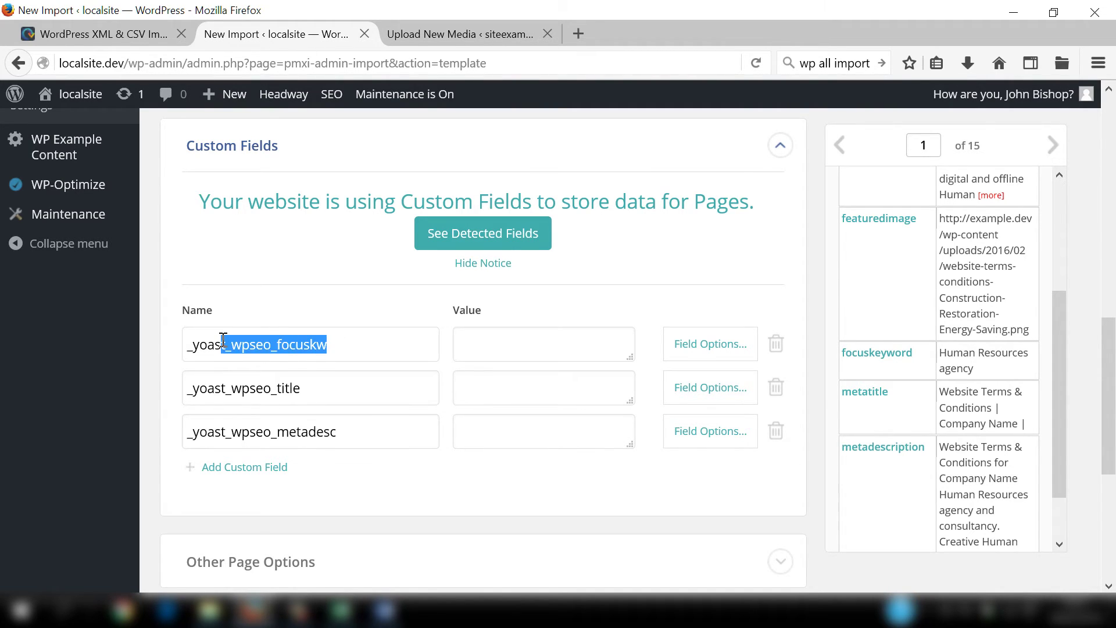
click(346, 333)
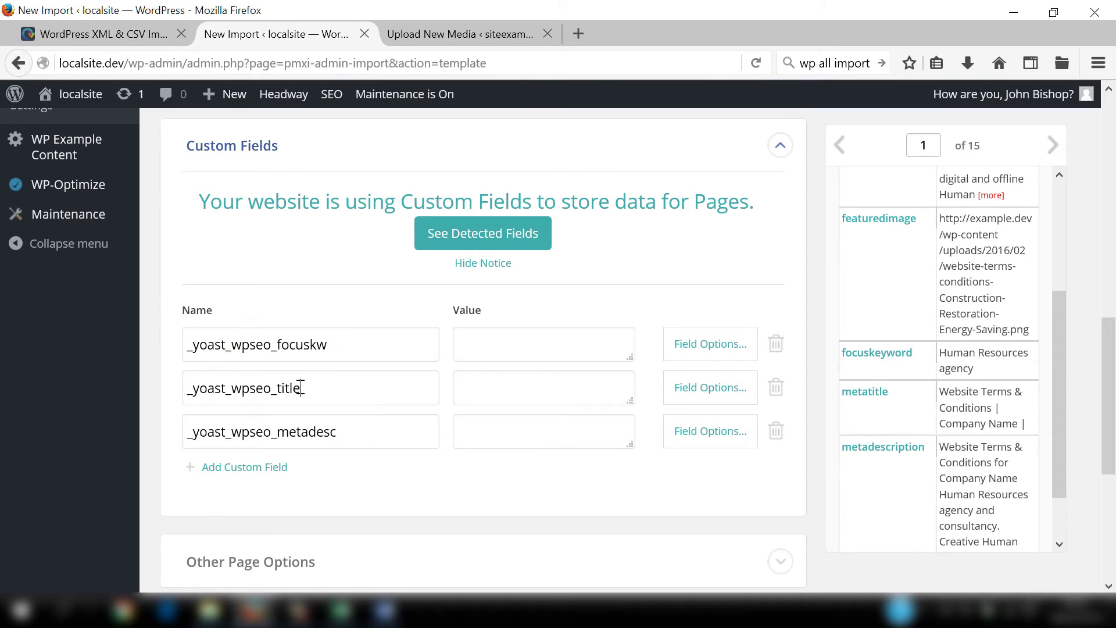
drag(300, 388, 239, 388)
click(349, 322)
drag(342, 432, 271, 432)
click(312, 324)
- Map focuskeyword, metatitle and metadescription as the values of the matching Yoast custom fields, and collapse the Custom Fields section
drag(878, 353, 504, 344)
drag(876, 406, 507, 395)
drag(903, 458, 518, 437)
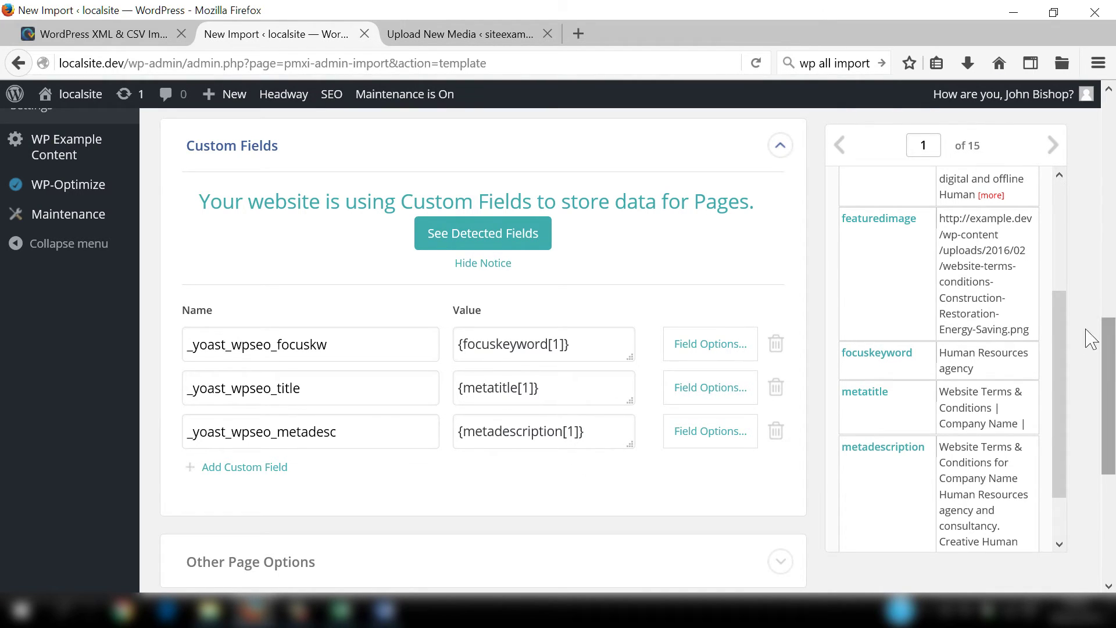
drag(1062, 374, 1070, 257)
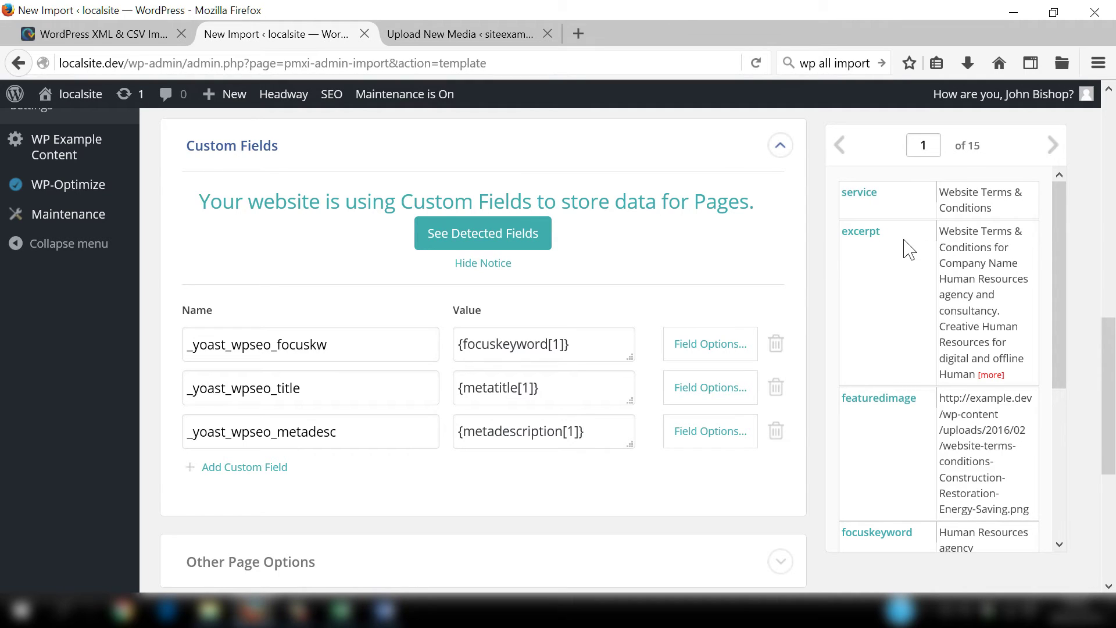
click(785, 153)
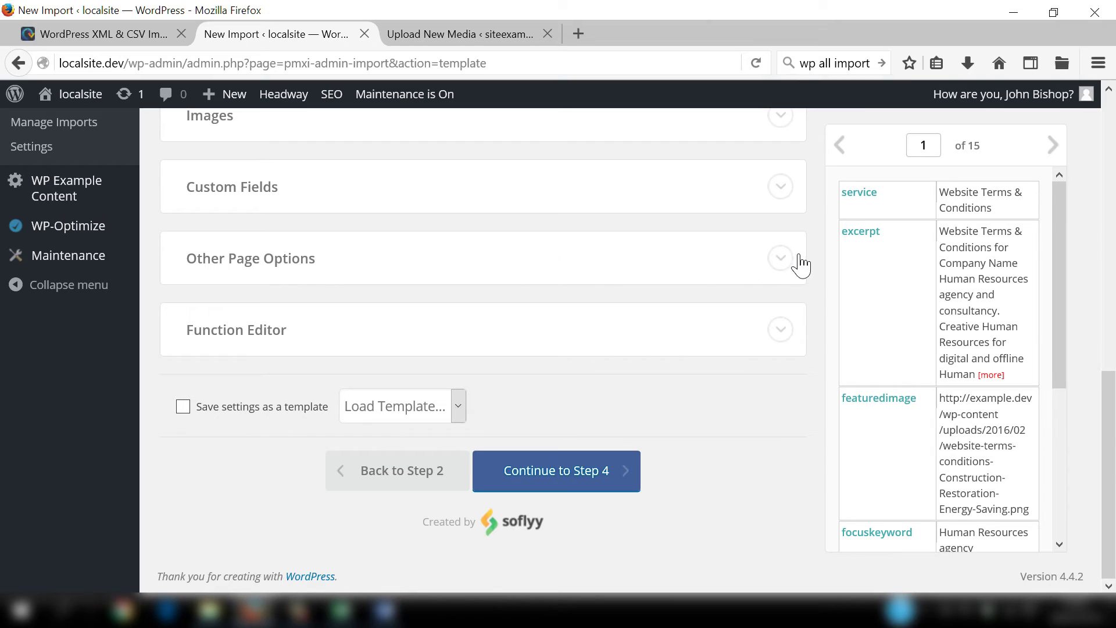
- Expand Other Page Options and set Comments to Closed
click(786, 267)
drag(1111, 283, 1071, 301)
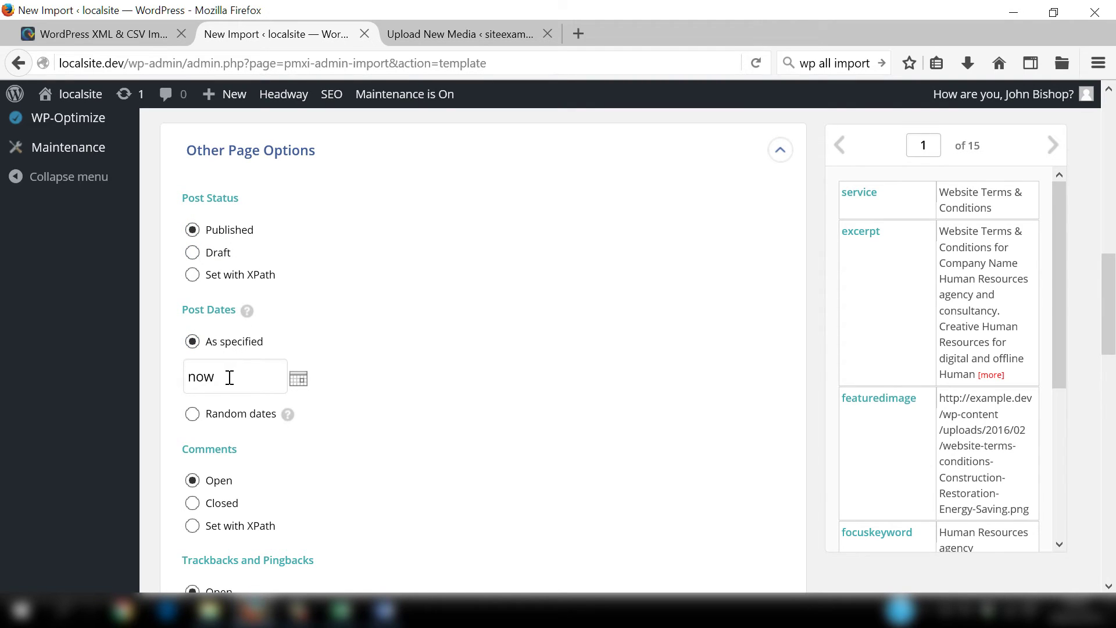
scroll(1108, 307, down, 3)
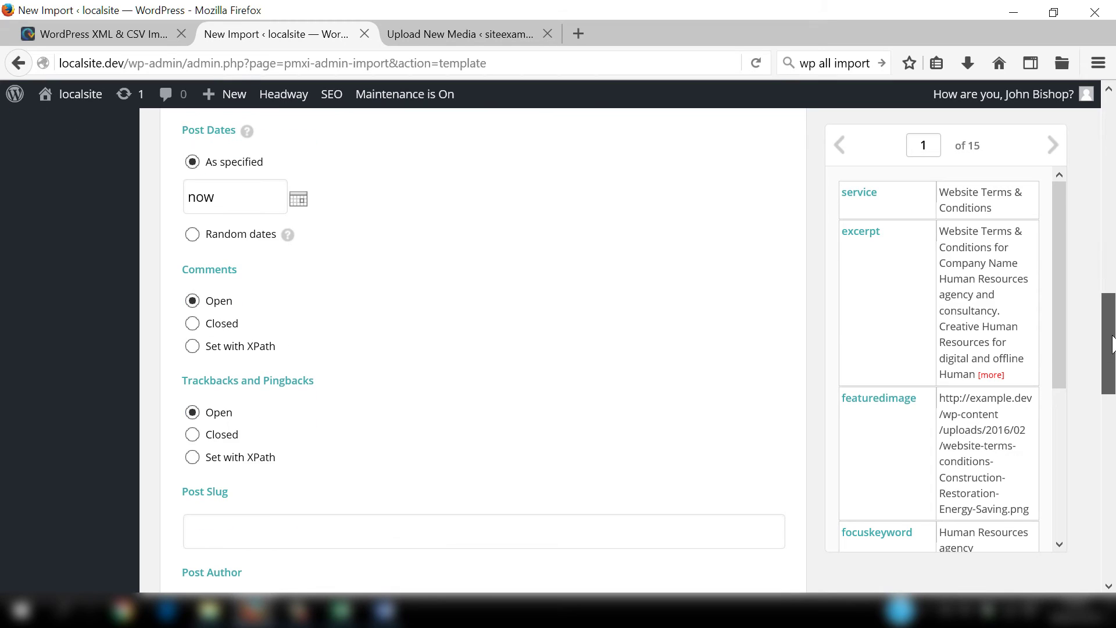
click(216, 331)
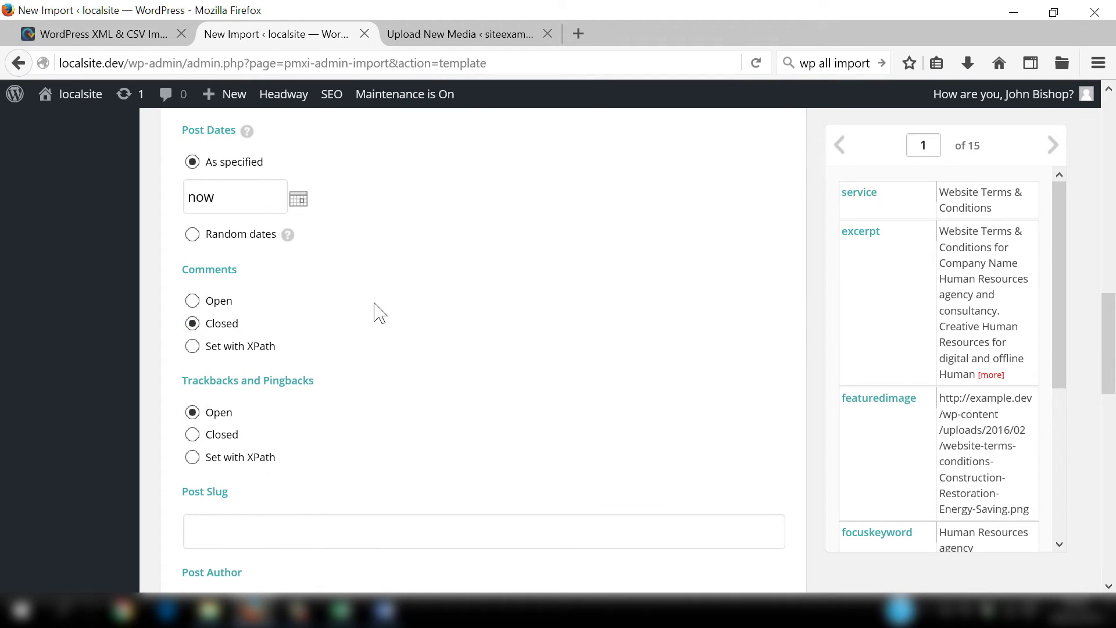
- Map the service element to the Post Slug and enter the author's name as Post Author
scroll(378, 316, down, 4)
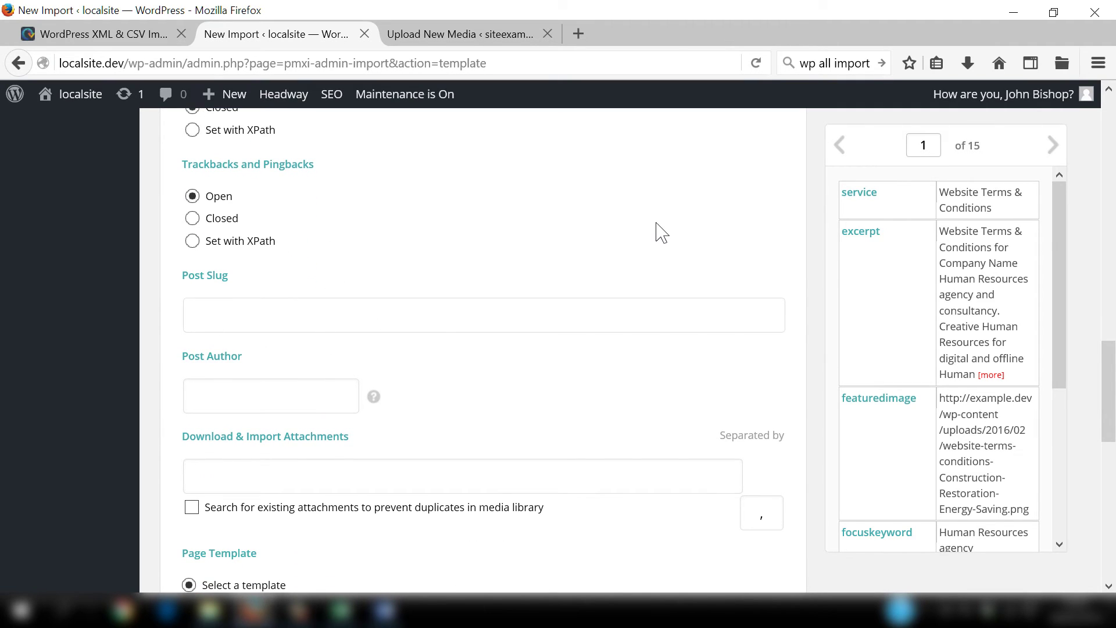
drag(875, 197, 239, 319)
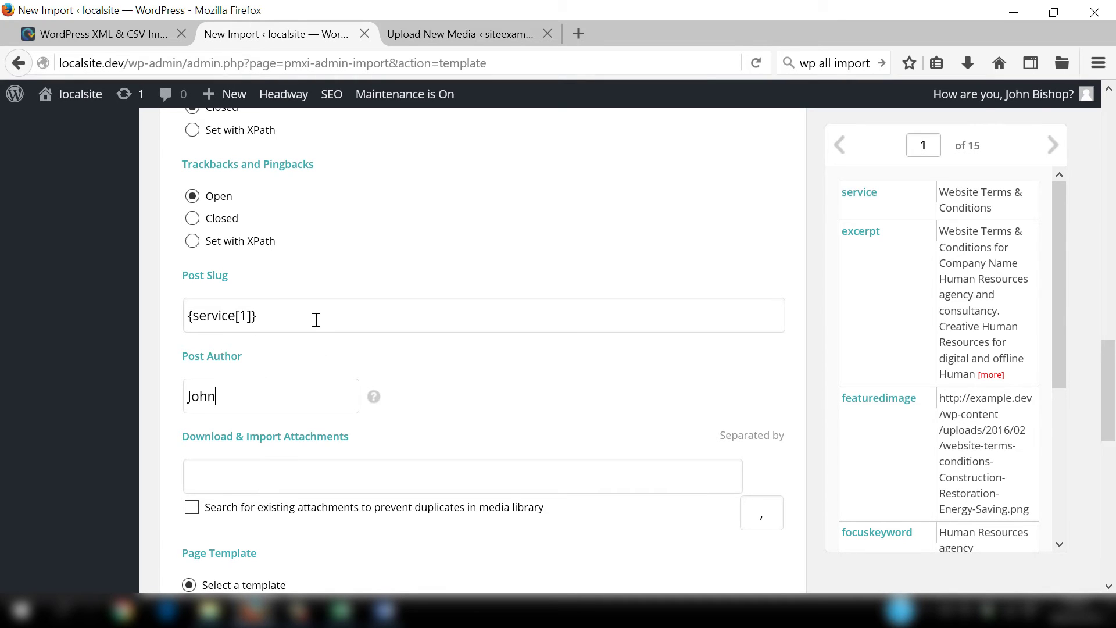
scroll(314, 319, down, 3)
scroll(317, 326, down, 2)
scroll(321, 330, down, 3)
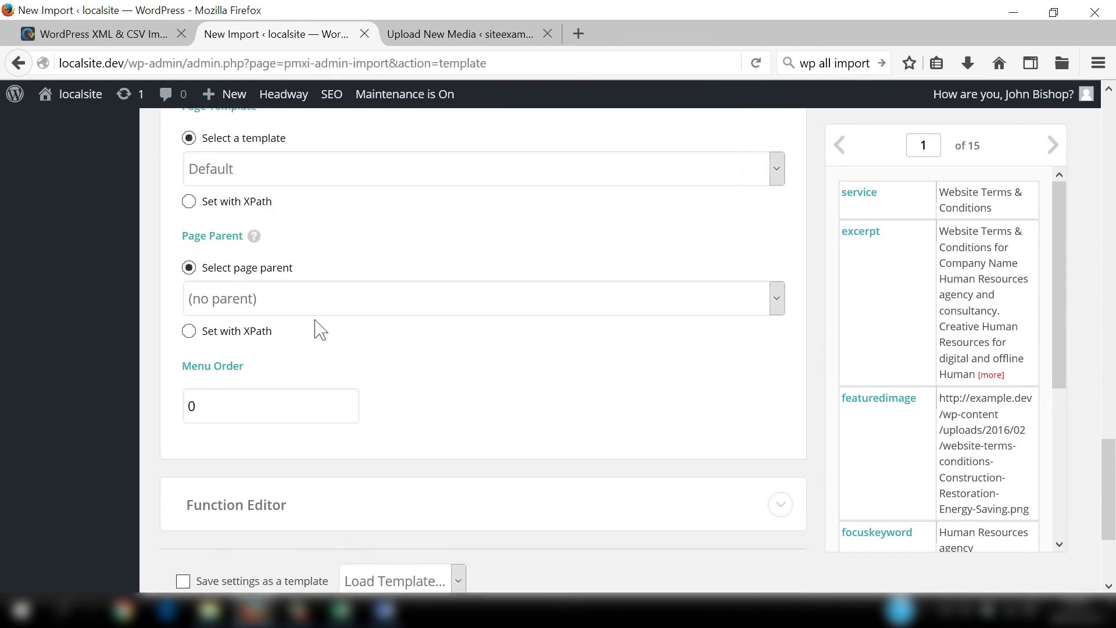
scroll(316, 320, down, 1)
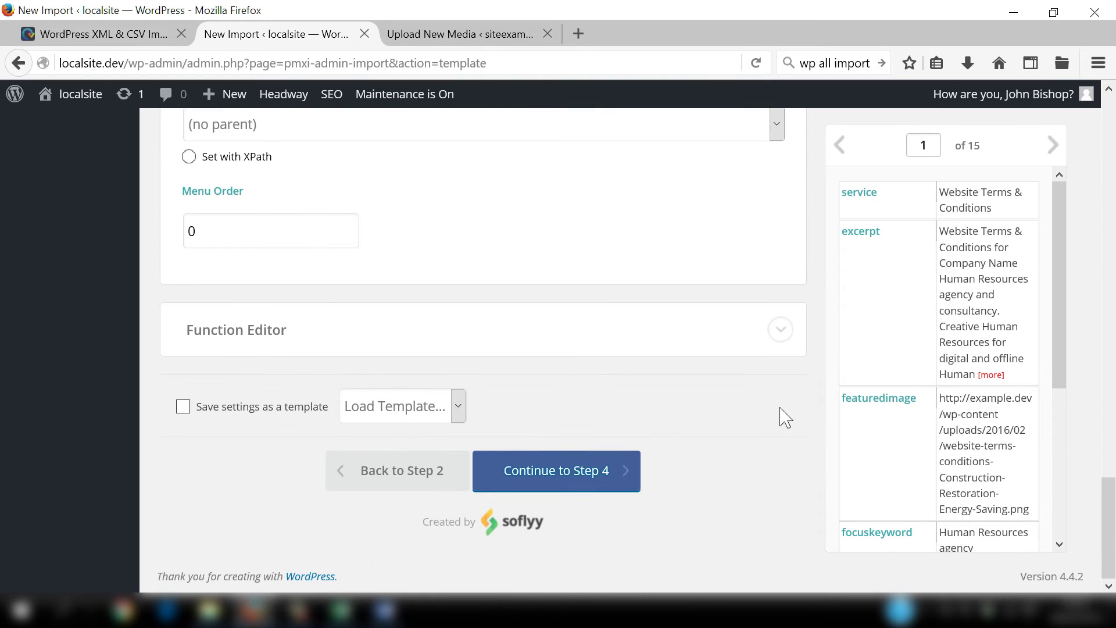
- Use the service element as the import's Unique Identifier and turn off updating existing posts with changed data
click(571, 487)
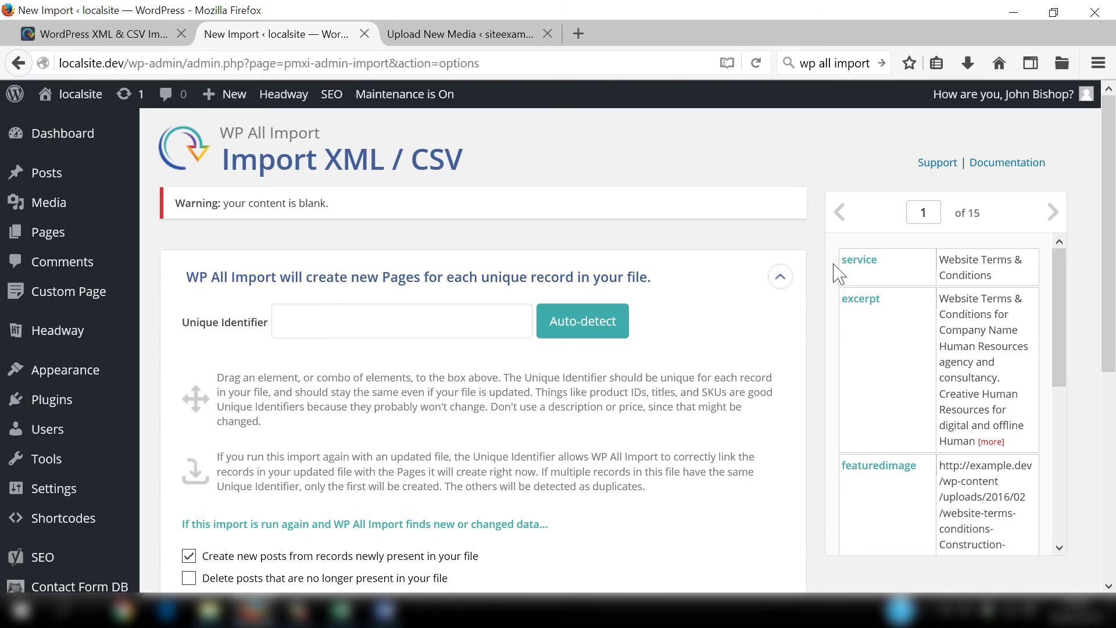
drag(869, 266, 282, 323)
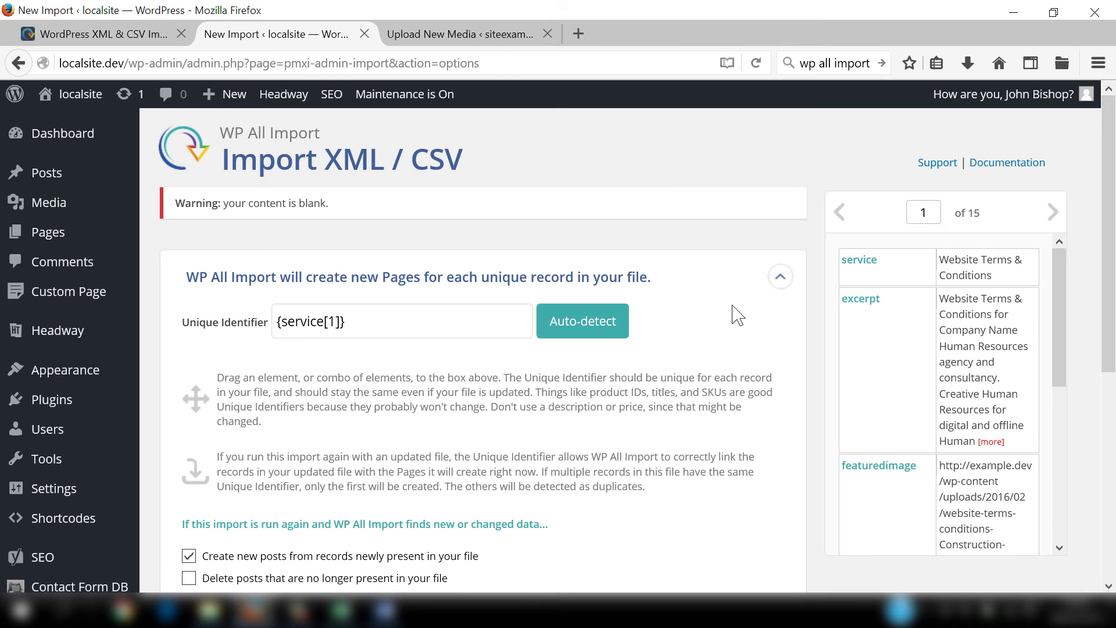
scroll(737, 315, down, 3)
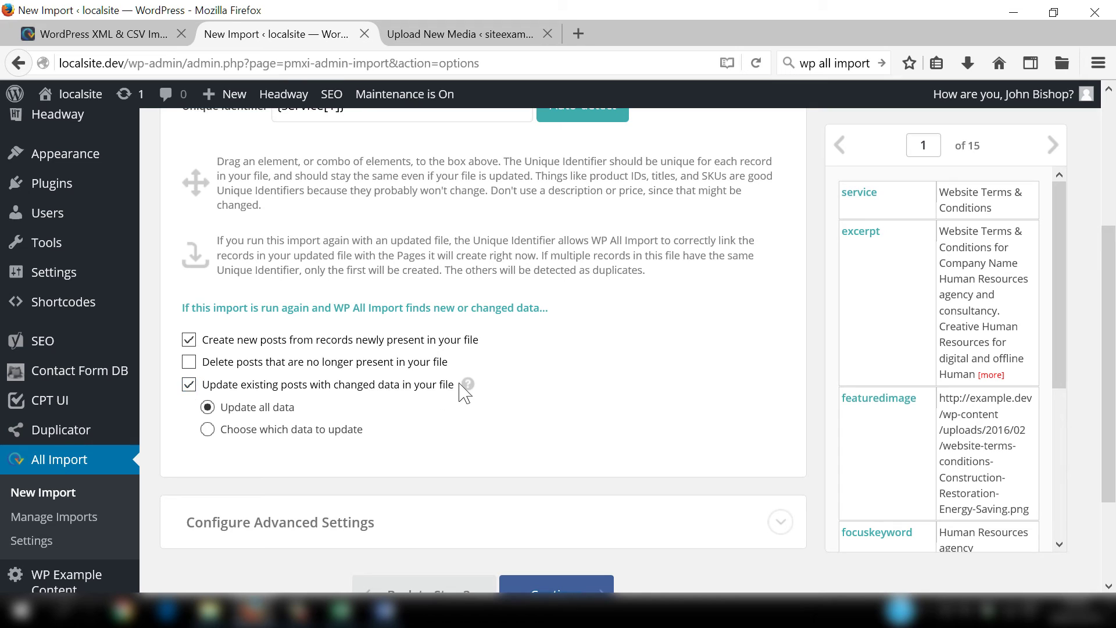
click(241, 389)
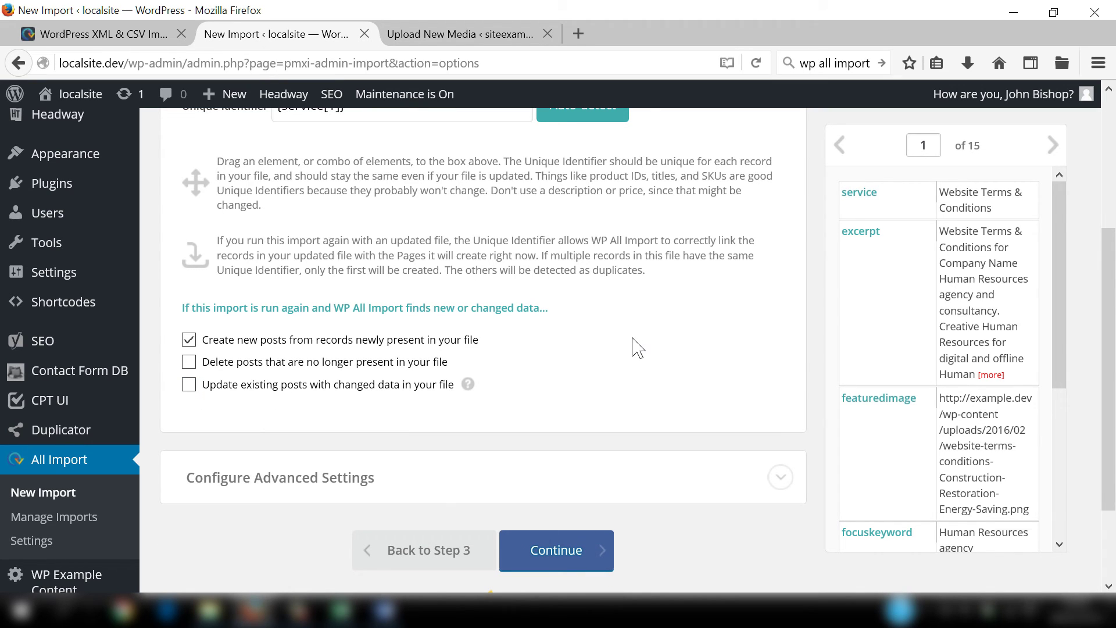
scroll(631, 352, up, 5)
scroll(635, 351, down, 5)
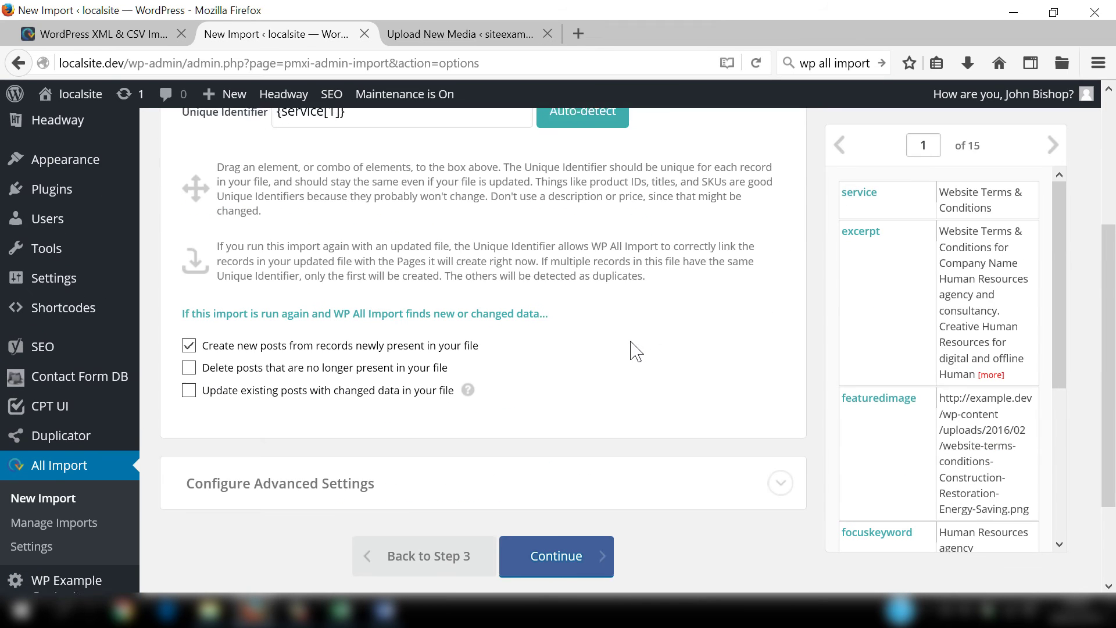
- Proceed to the import summary, review it, and confirm and run the import of Import.csv
click(575, 443)
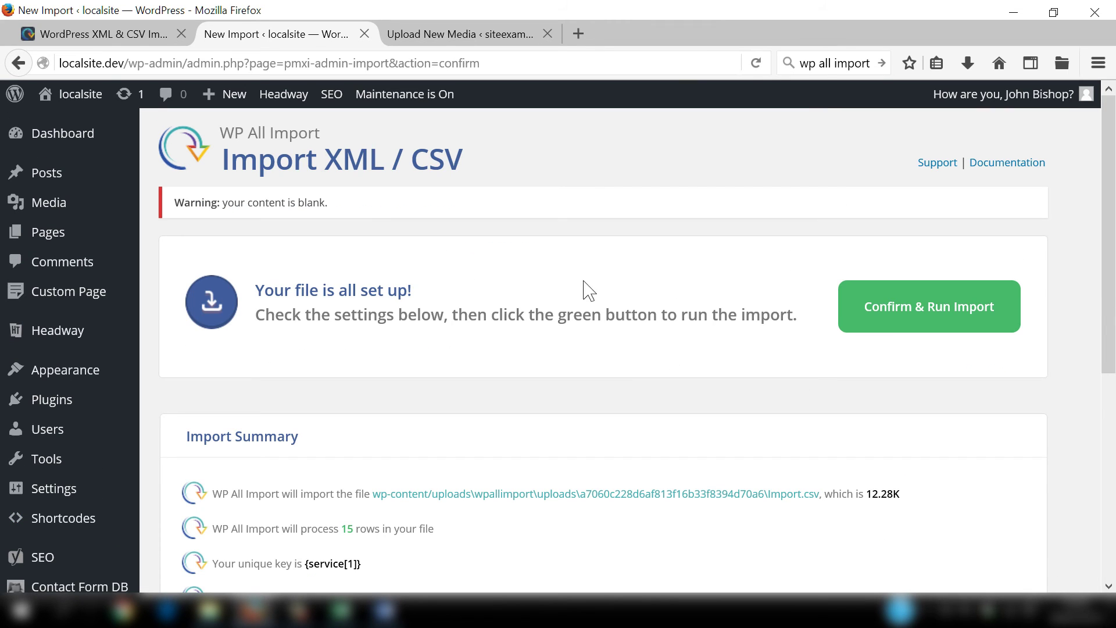
drag(1113, 182, 1112, 221)
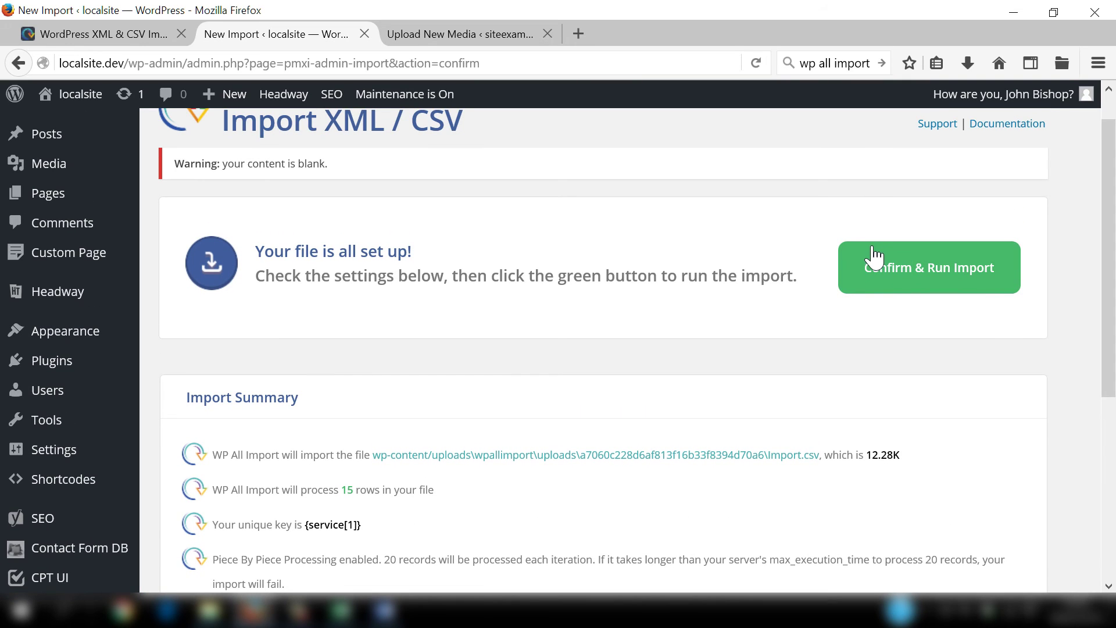
click(947, 284)
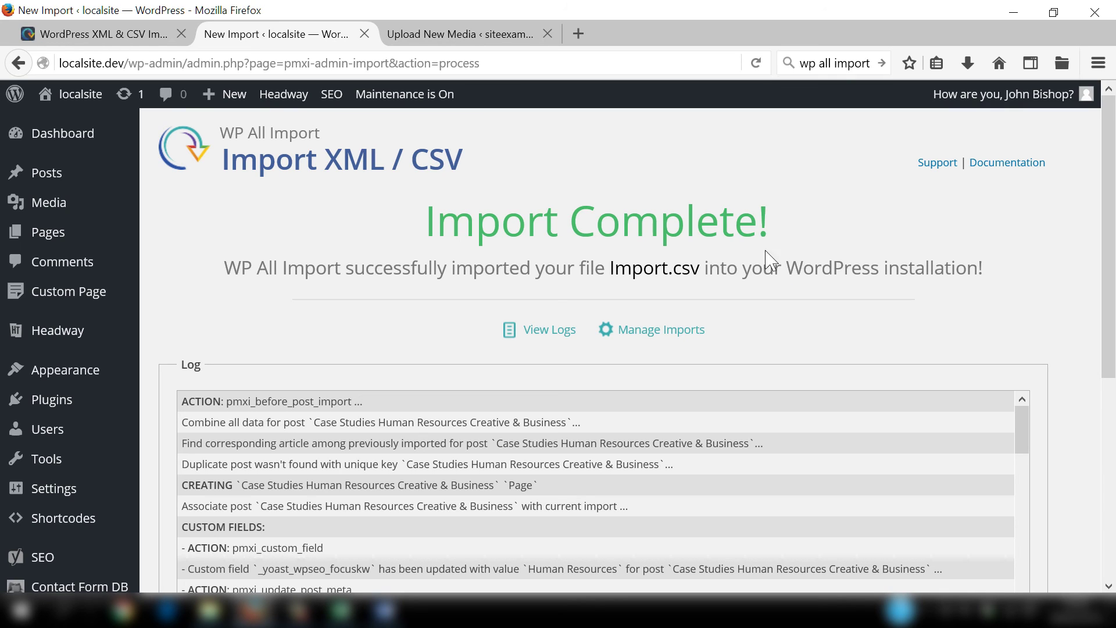
- Open the imported page About Us Human Resources Creative Agency & Consultancy for editing and review its title and Yoast SEO data
click(78, 238)
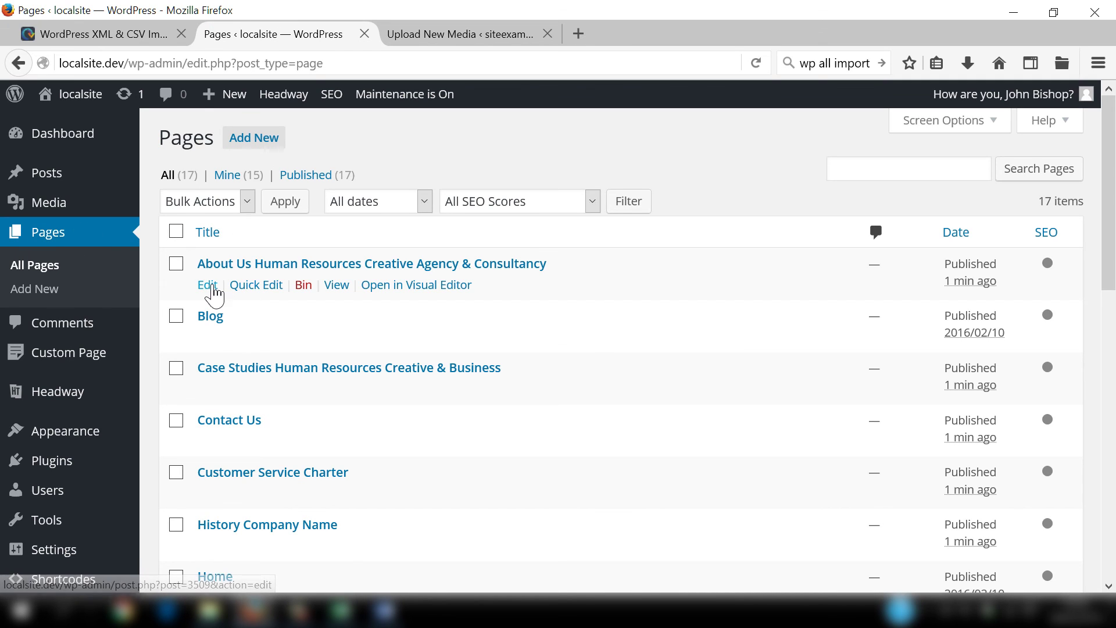
click(207, 288)
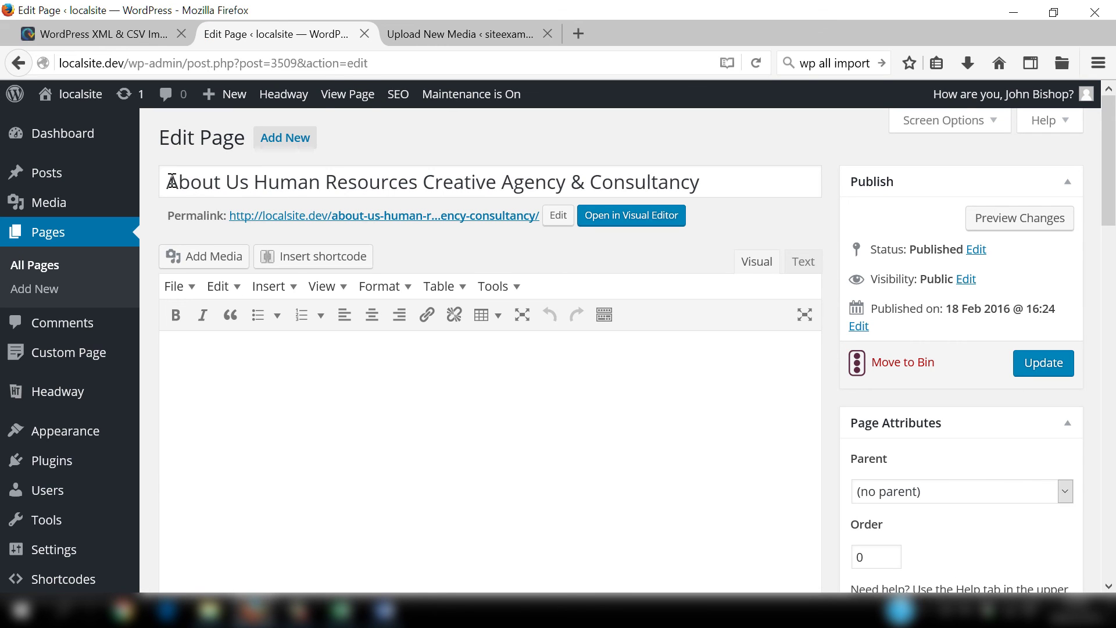
drag(172, 182, 704, 182)
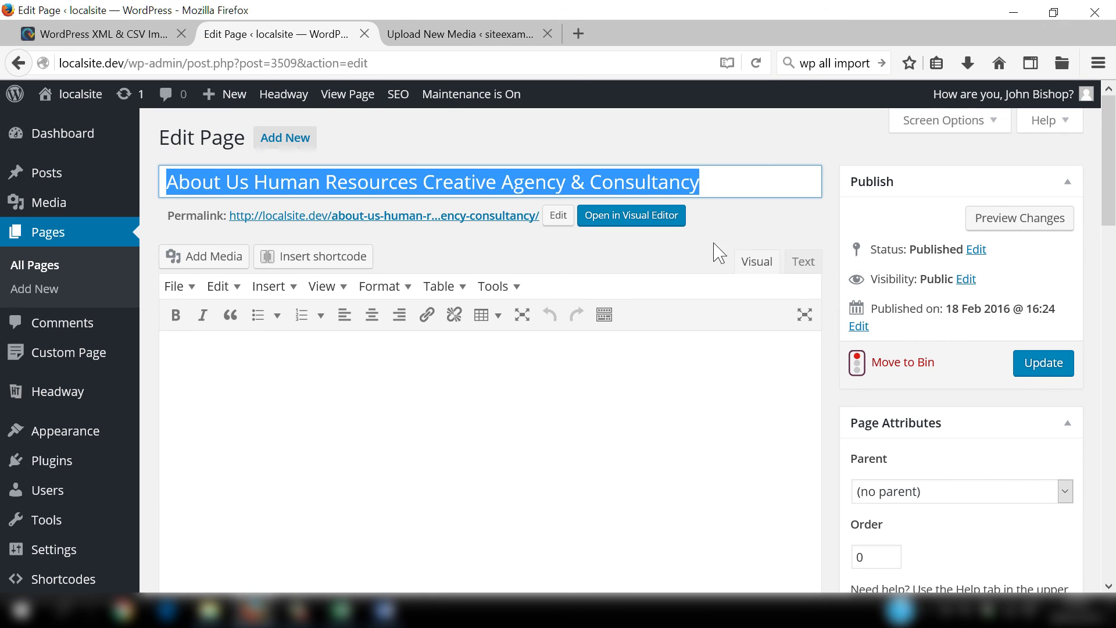
drag(1106, 193, 1114, 328)
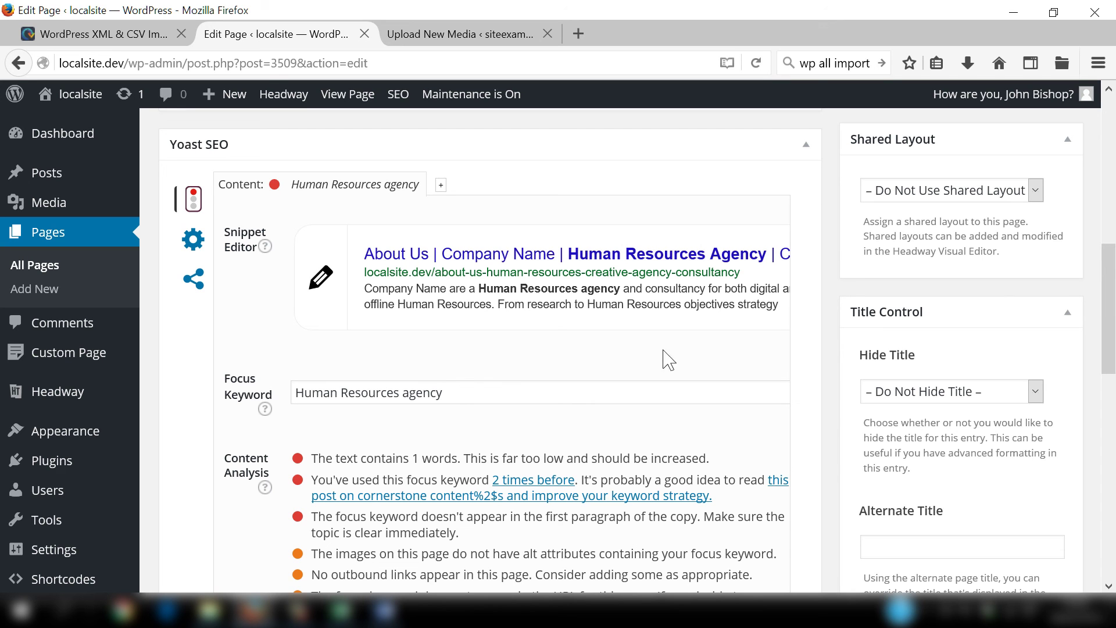
drag(1112, 287, 1112, 125)
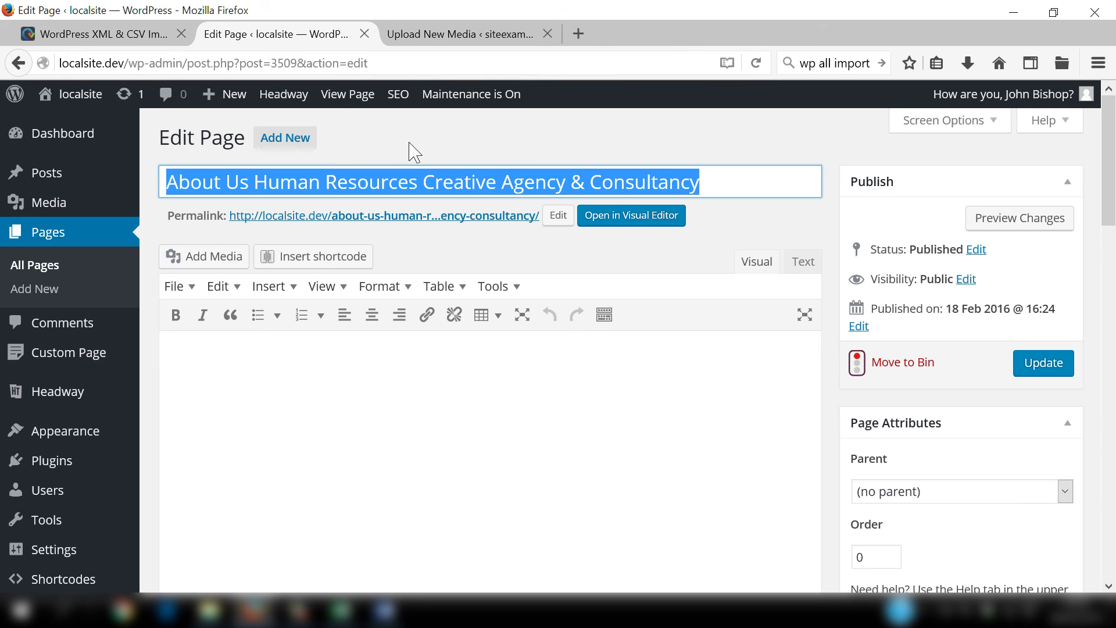
- Open the Media Library to check the imported featured images
mouse_move(78, 210)
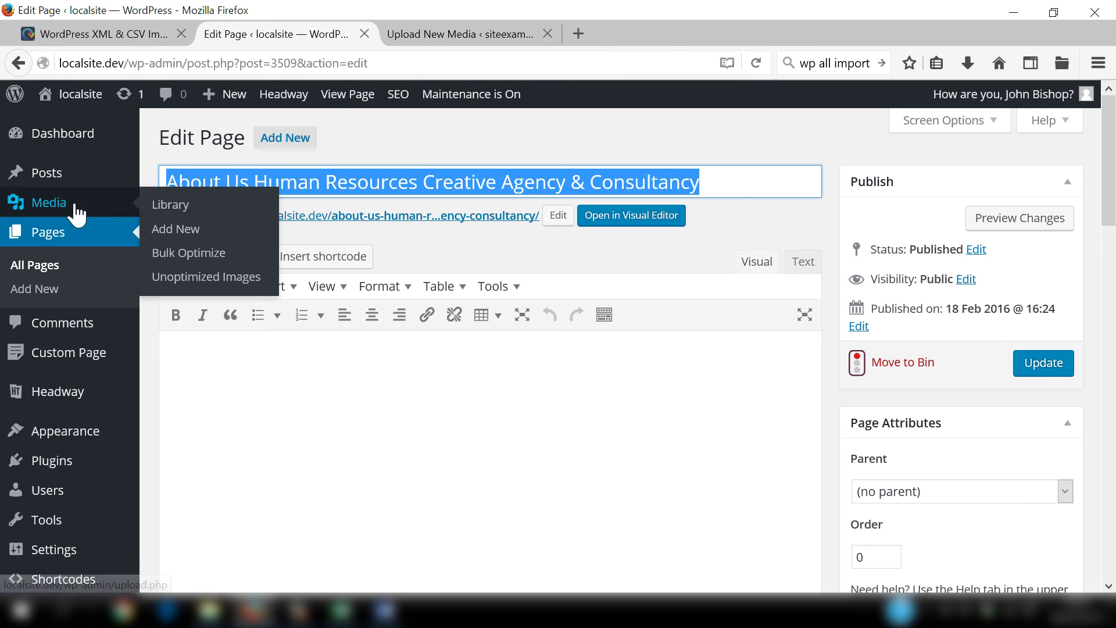
click(175, 207)
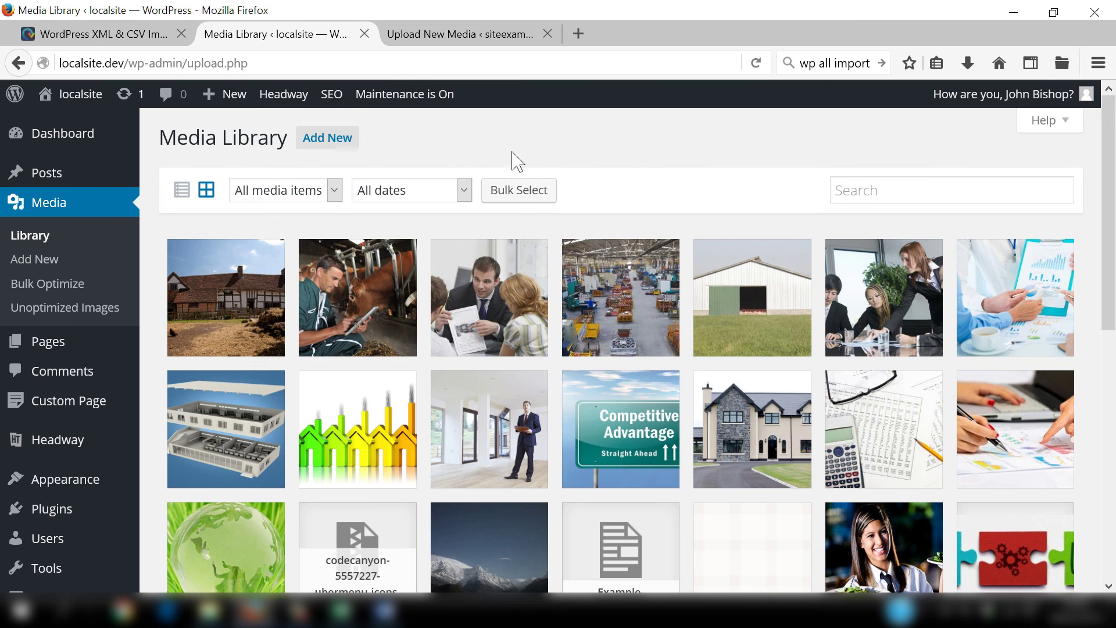